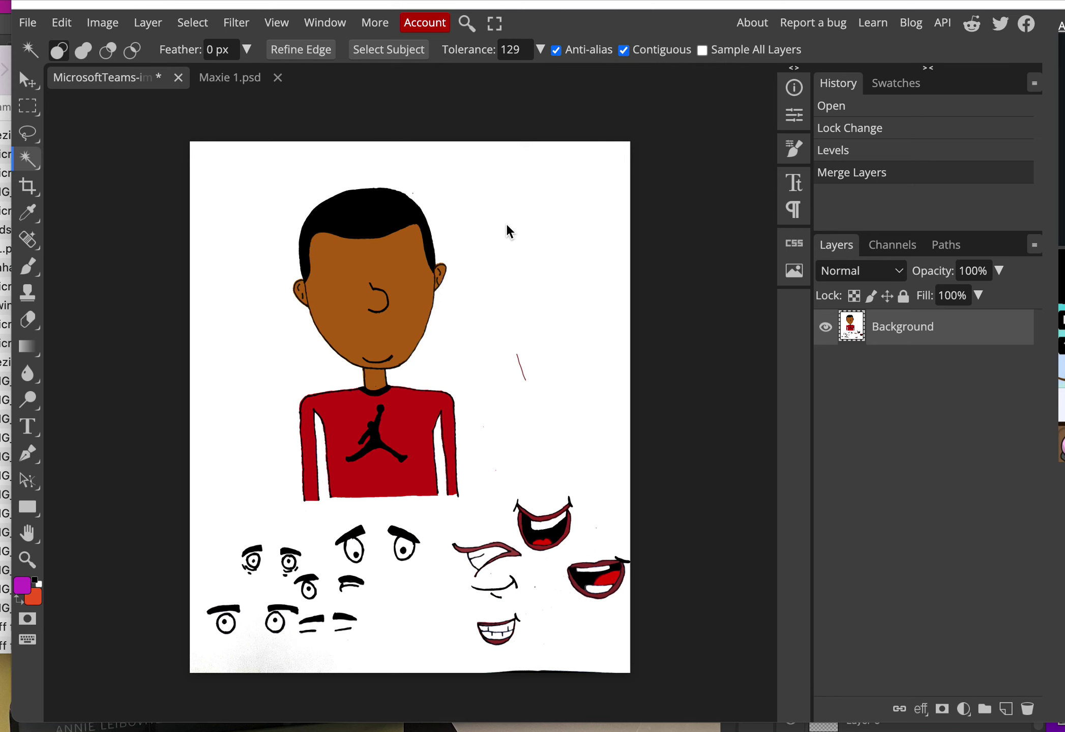
- Select the white background with the Magic Wand and examine the selection outline around the character, eyes and mouths
left_click(509, 231)
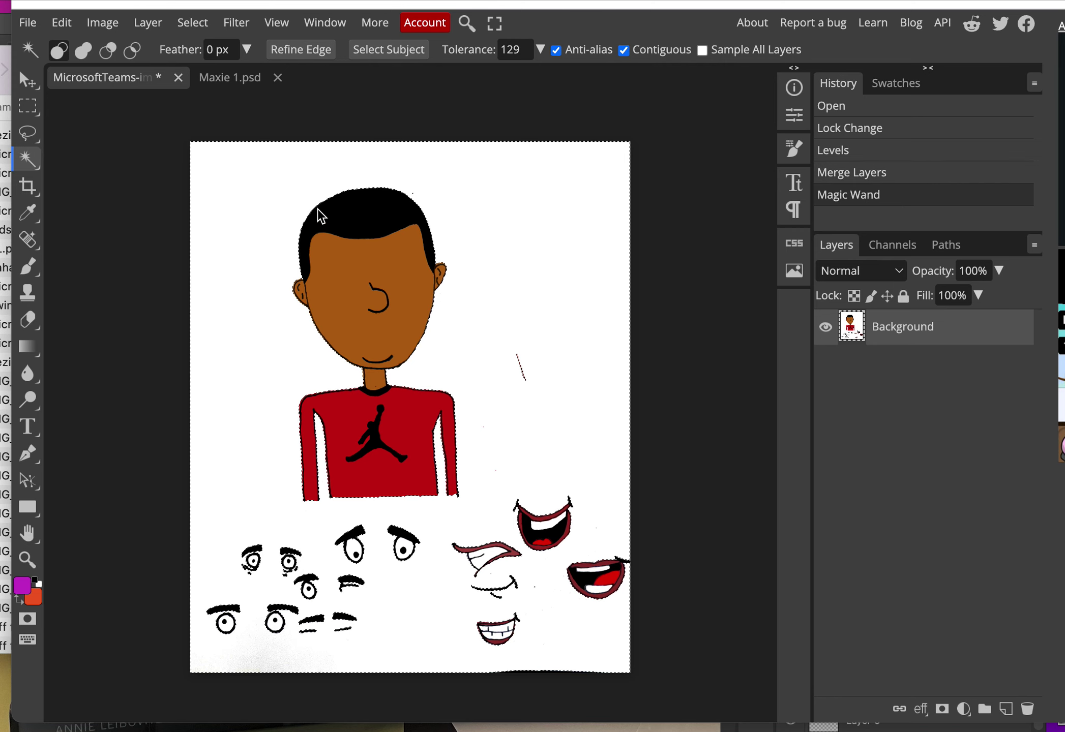
scroll(316, 209, "up", 2)
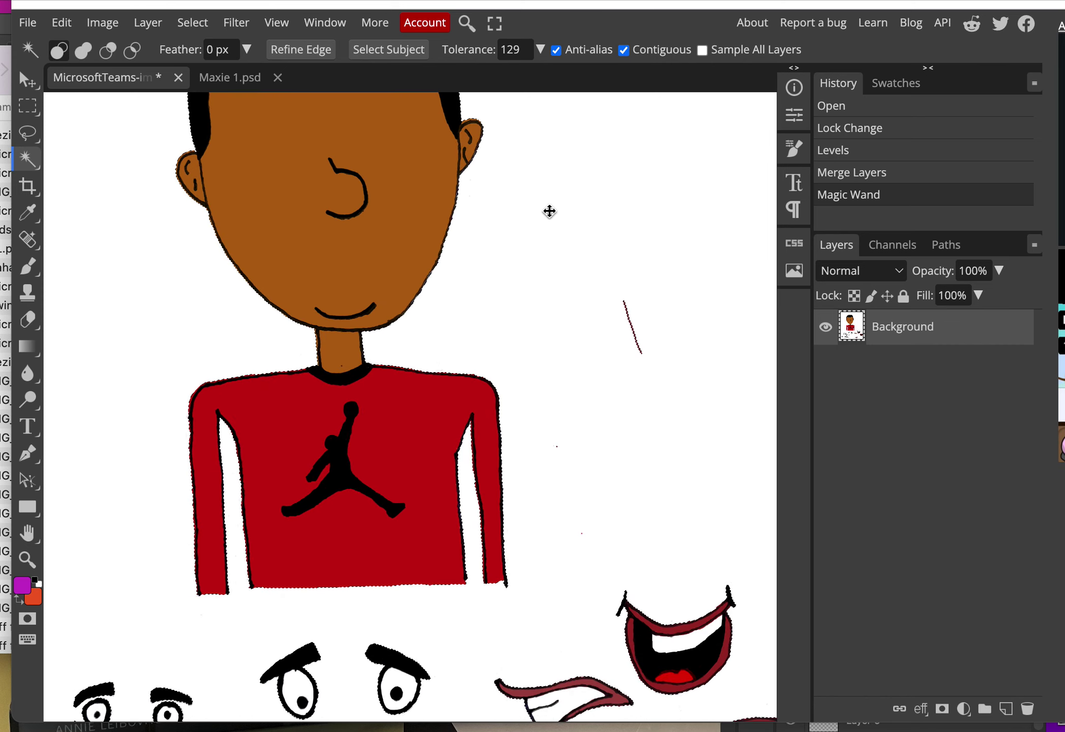
scroll(628, 474, "down", 5)
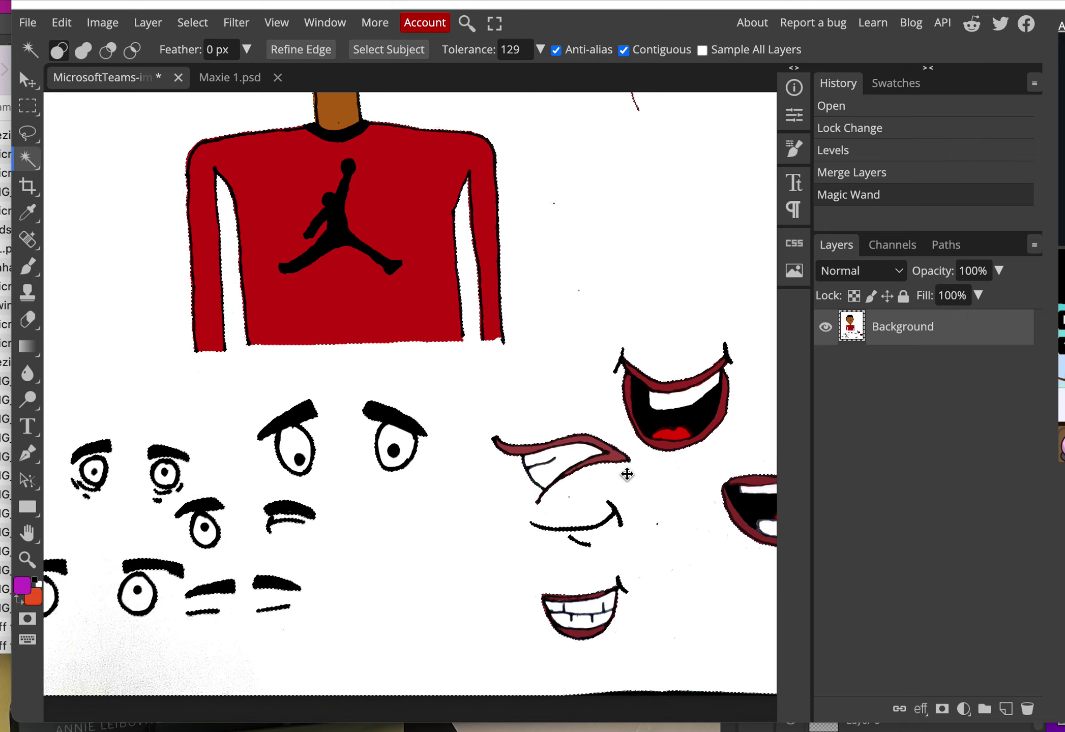
scroll(454, 533, "up", 7)
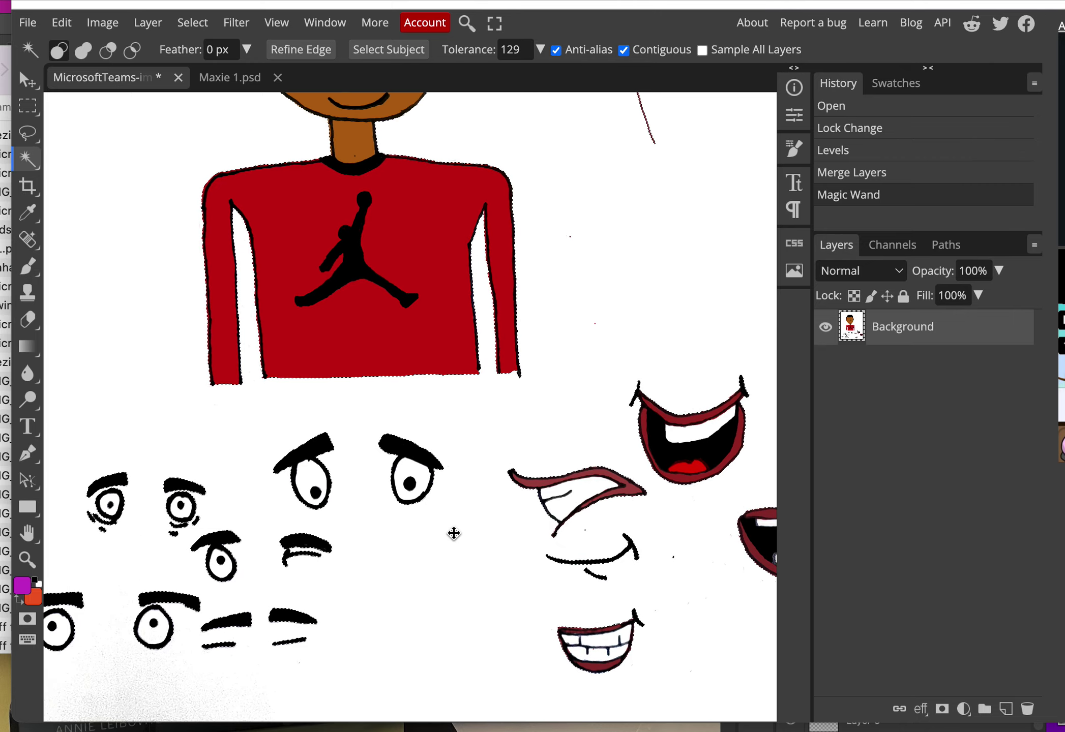
scroll(454, 533, "up", 3)
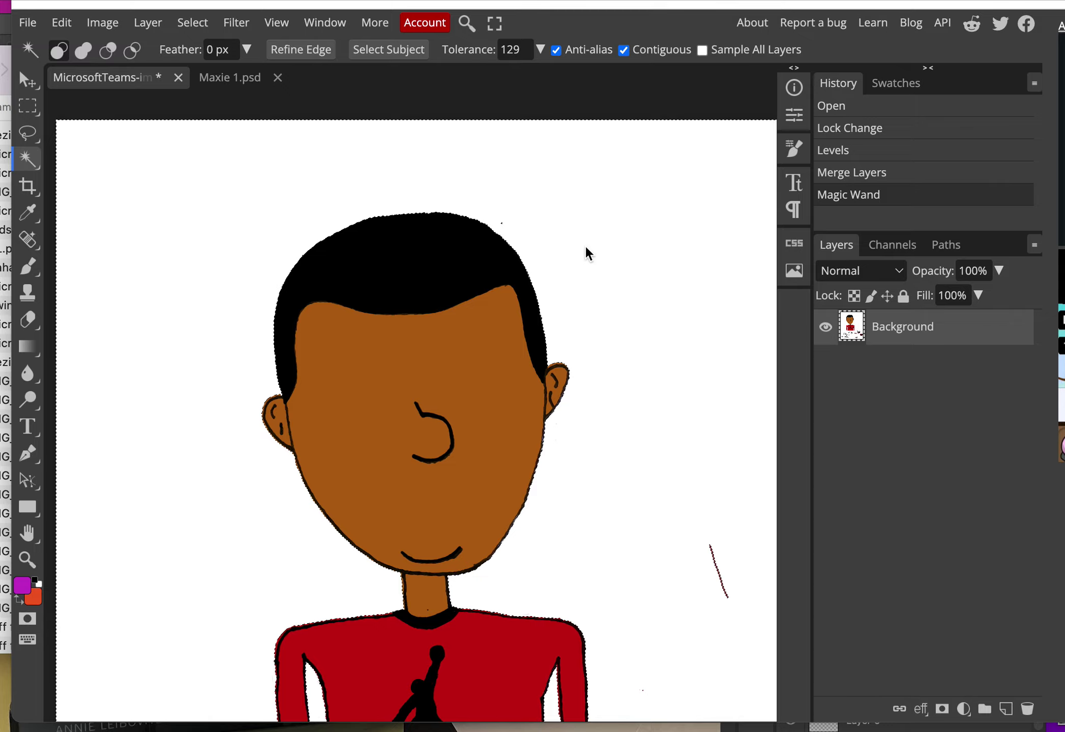
key("ctrl+minus")
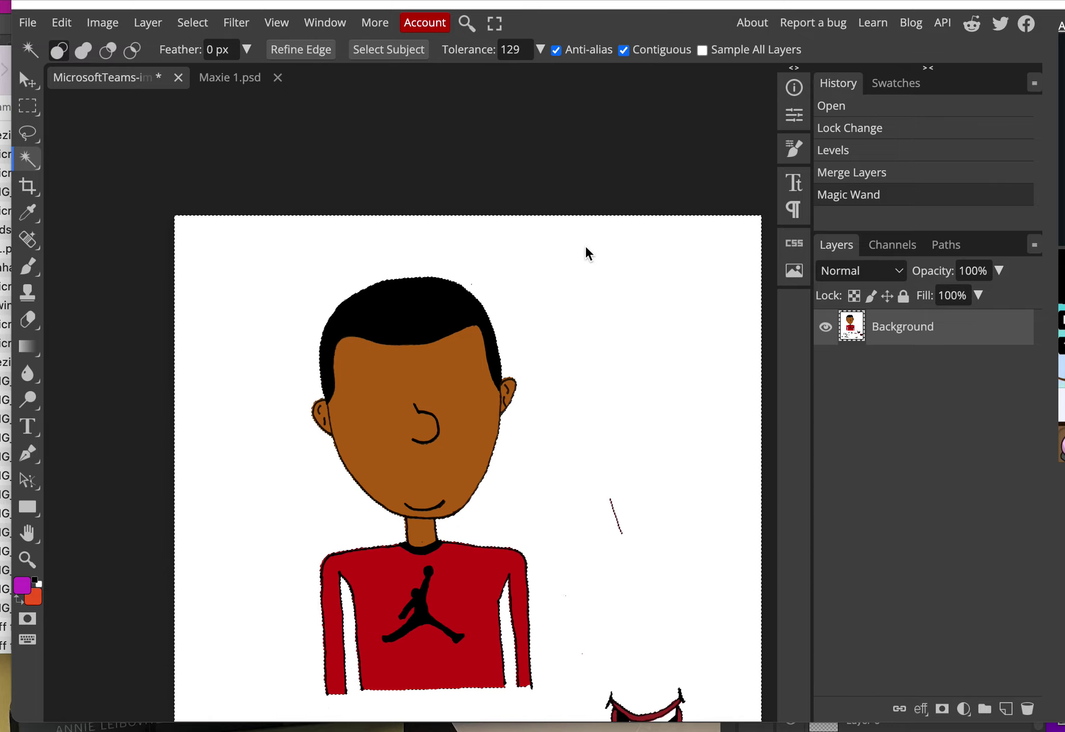
scroll(584, 244, "down", 2)
scroll(584, 244, "down", 2)
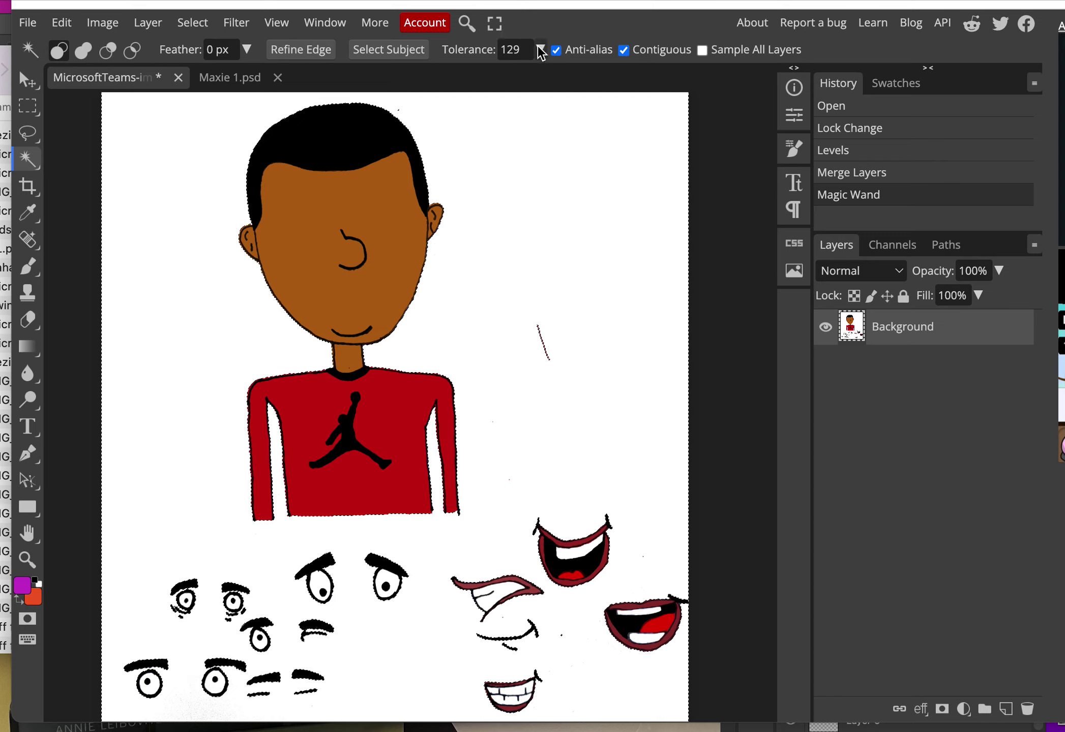
- Reselect the white background with the Magic Wand, clear it to transparency and drop the selection
left_click(525, 54)
left_click(540, 50)
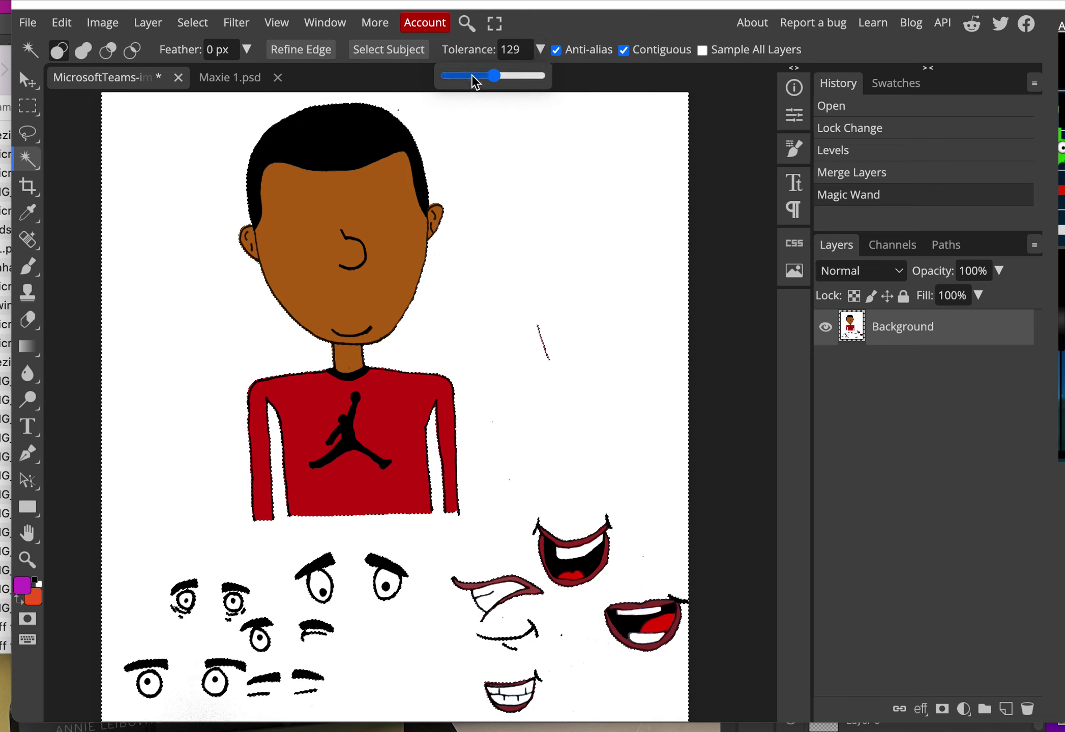
left_click(517, 55)
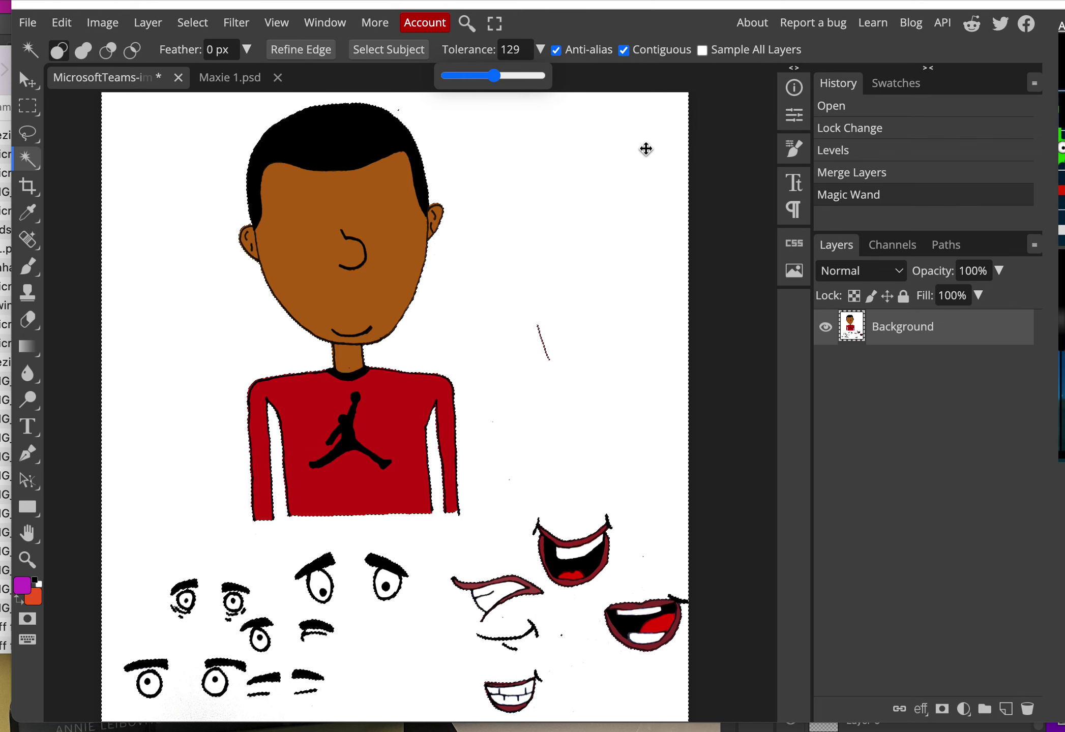
left_click(607, 200)
left_click(564, 213)
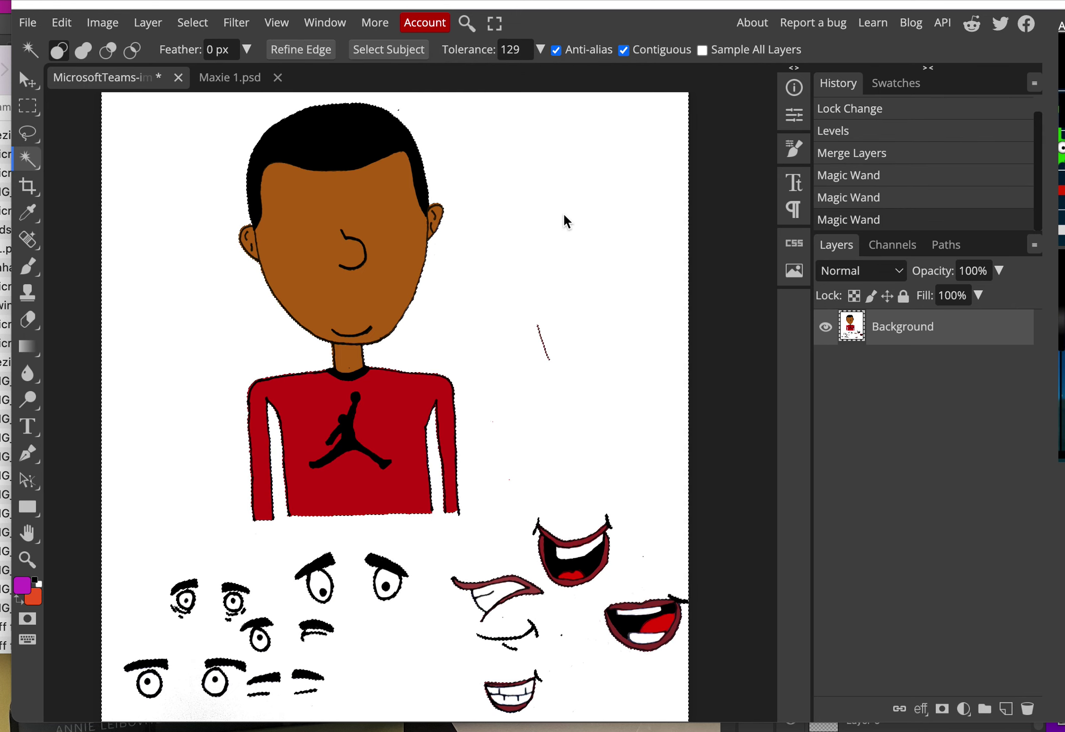
key("Delete")
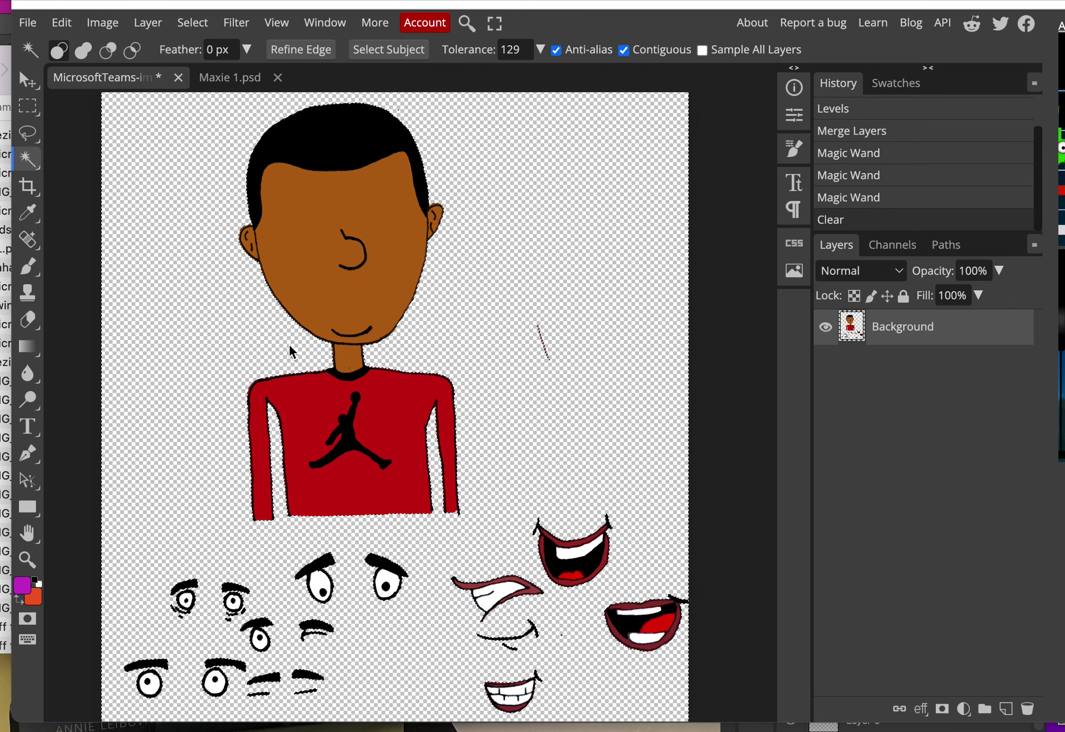
scroll(288, 342, "down", 2)
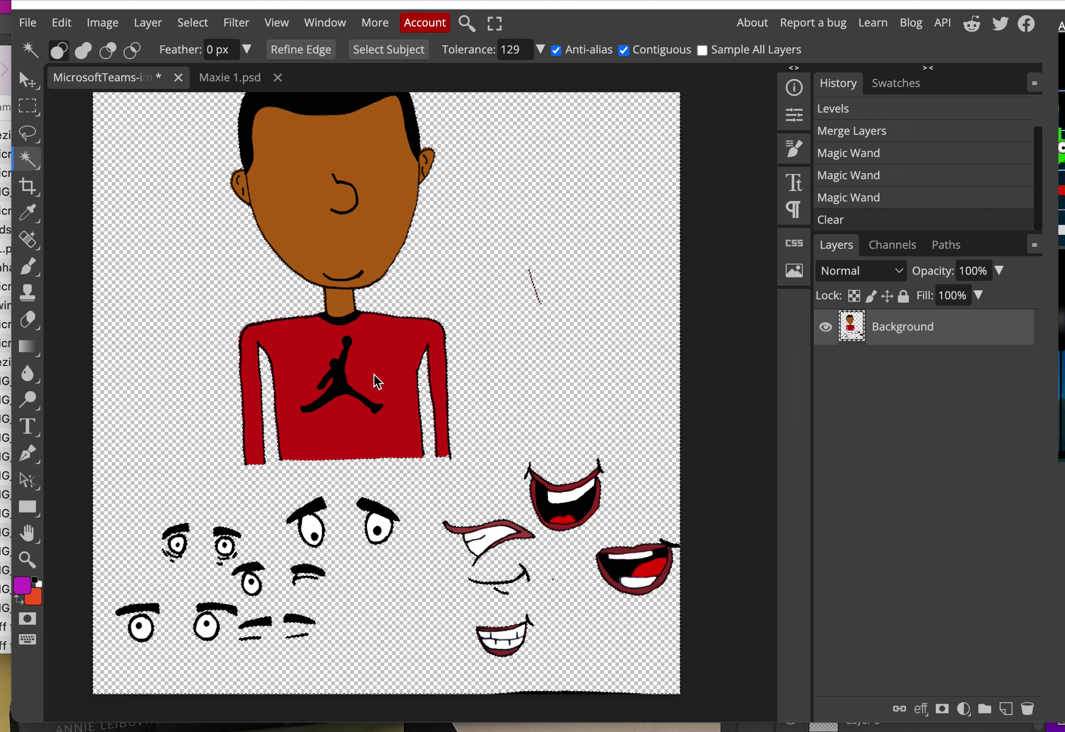
scroll(376, 382, "up", 3)
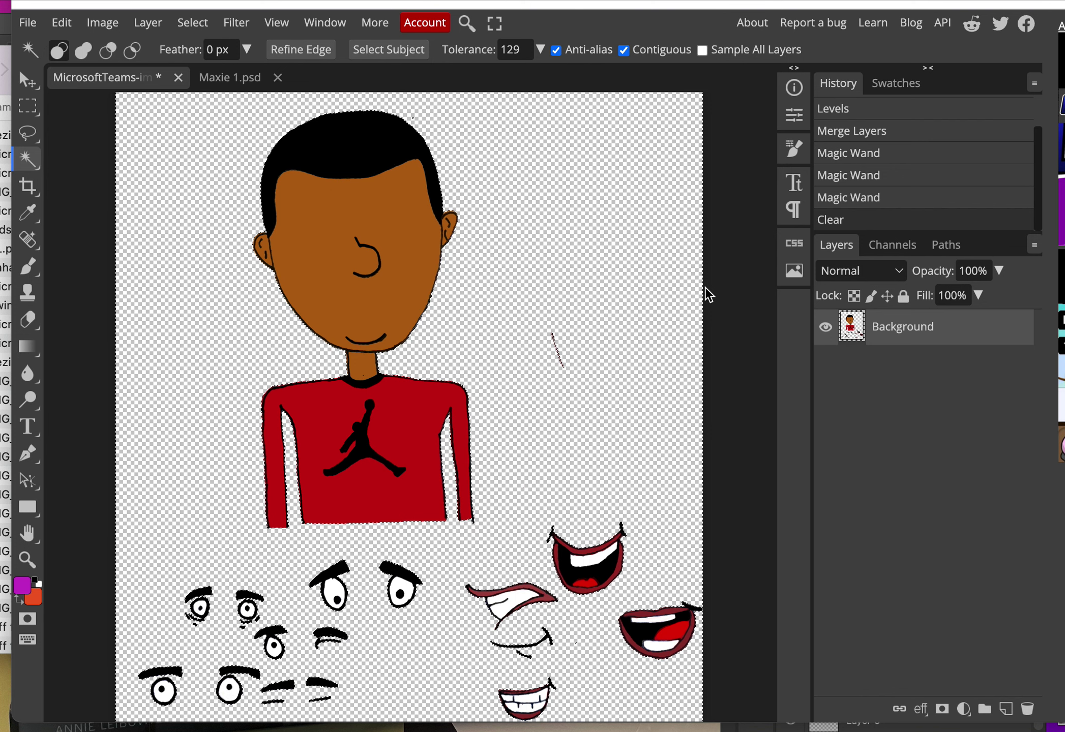
key("ctrl+d")
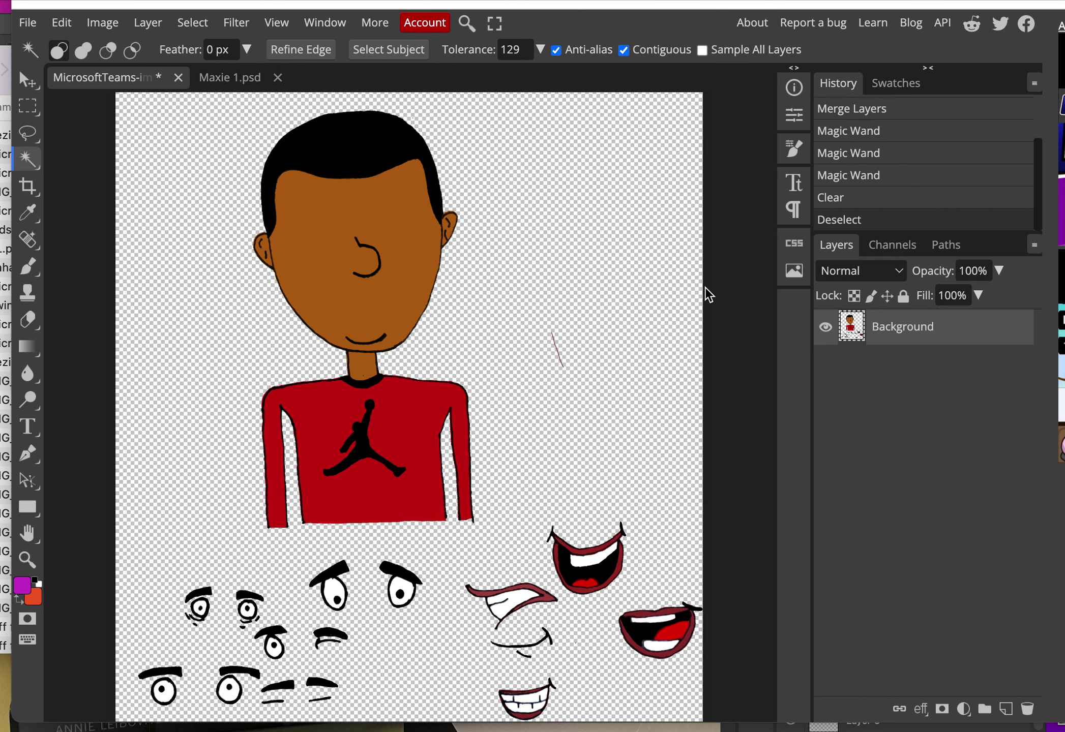
scroll(408, 273, "down", 2)
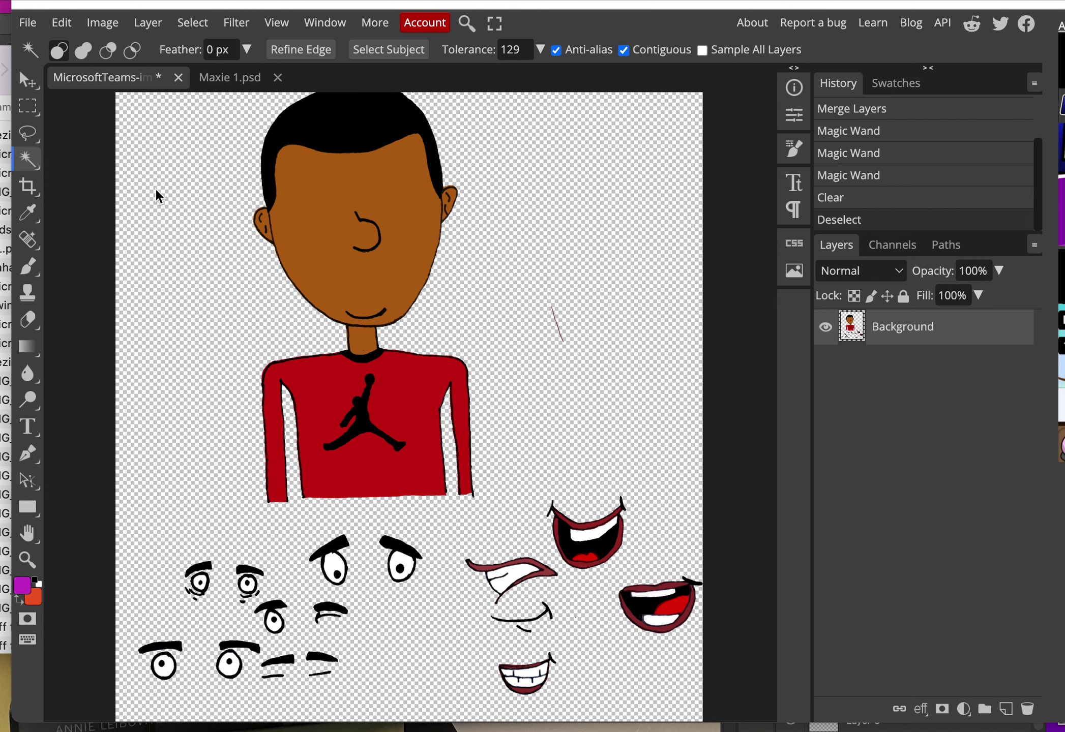
- Cut the large worried eyes below the shirt with a rectangular selection and paste them onto a new layer
left_click(25, 107)
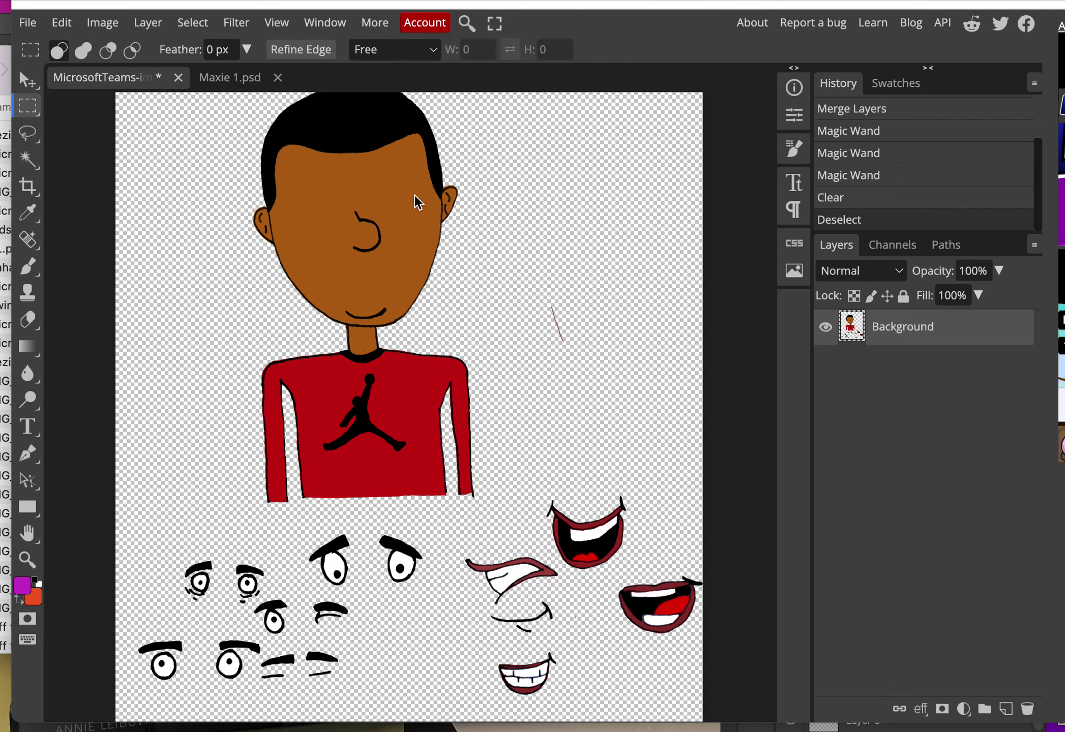
left_click_drag(476, 204, 632, 395)
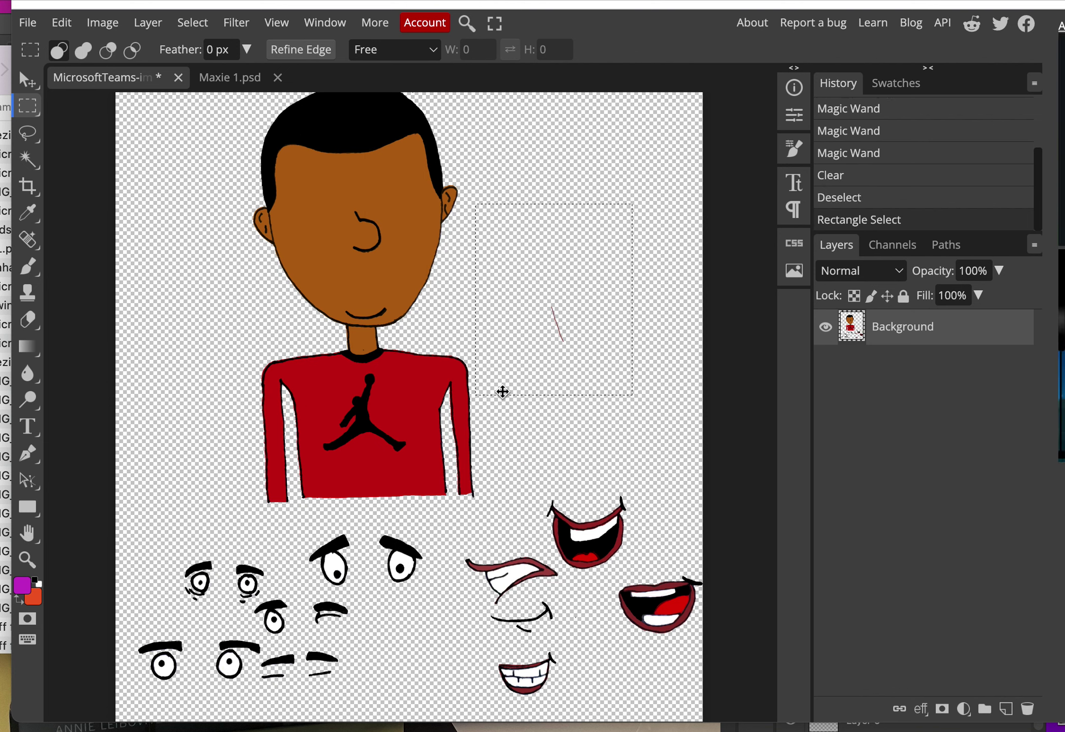
left_click(492, 283)
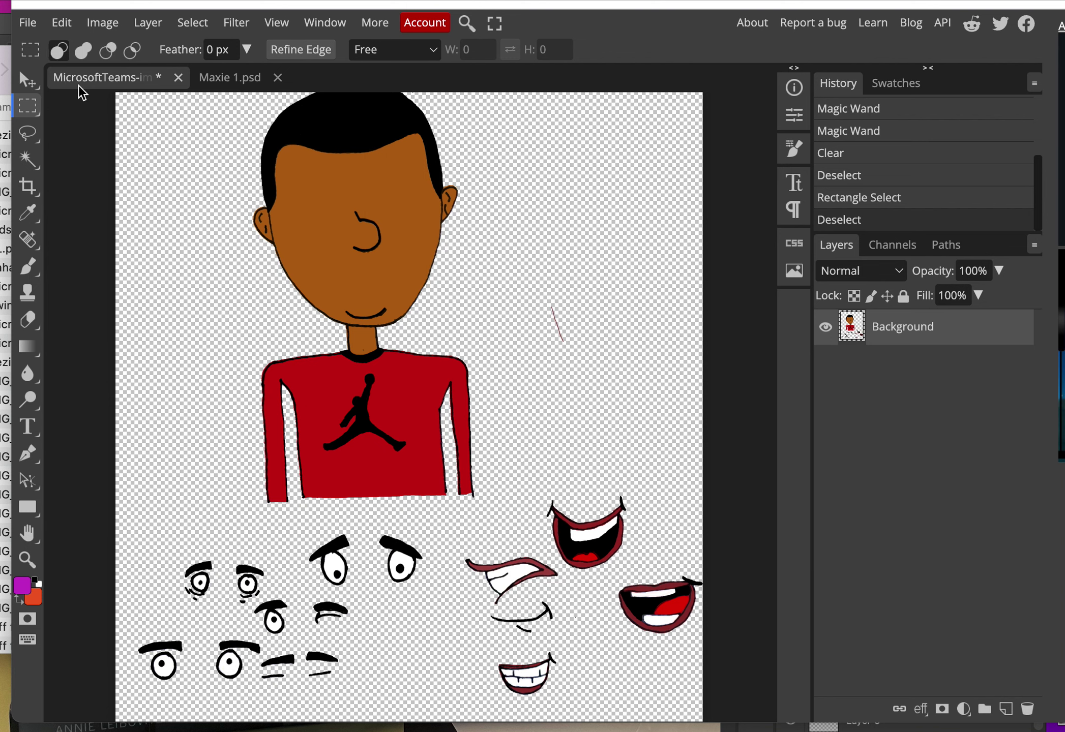
left_click_drag(300, 520, 442, 594)
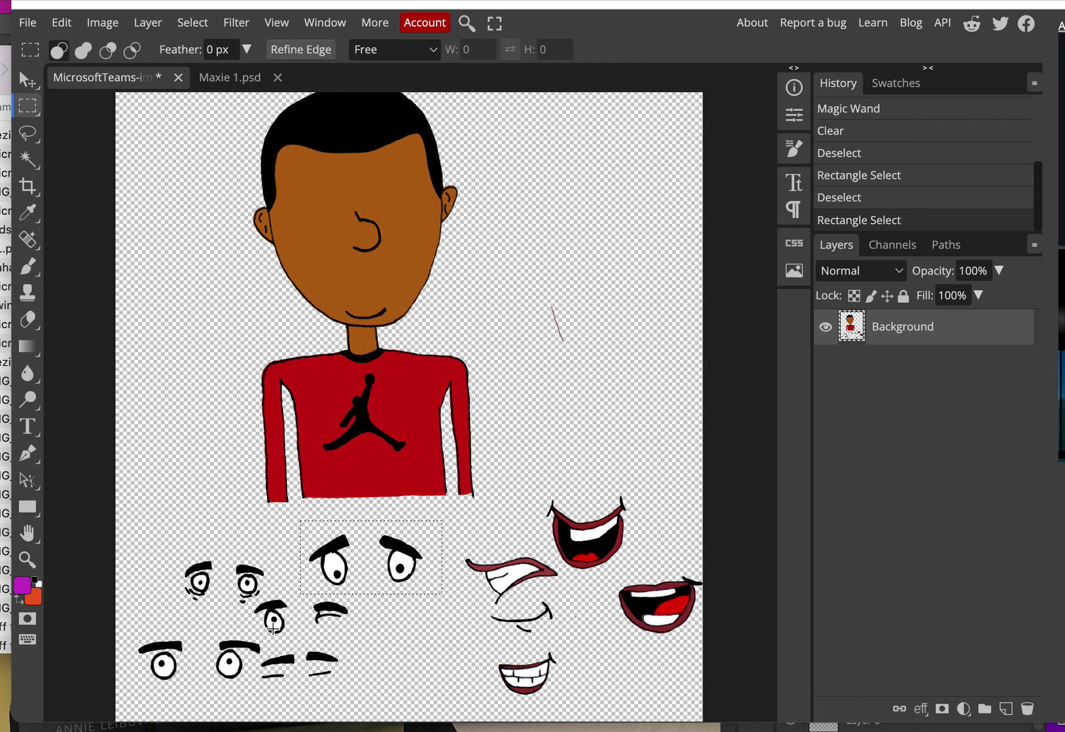
key("Delete")
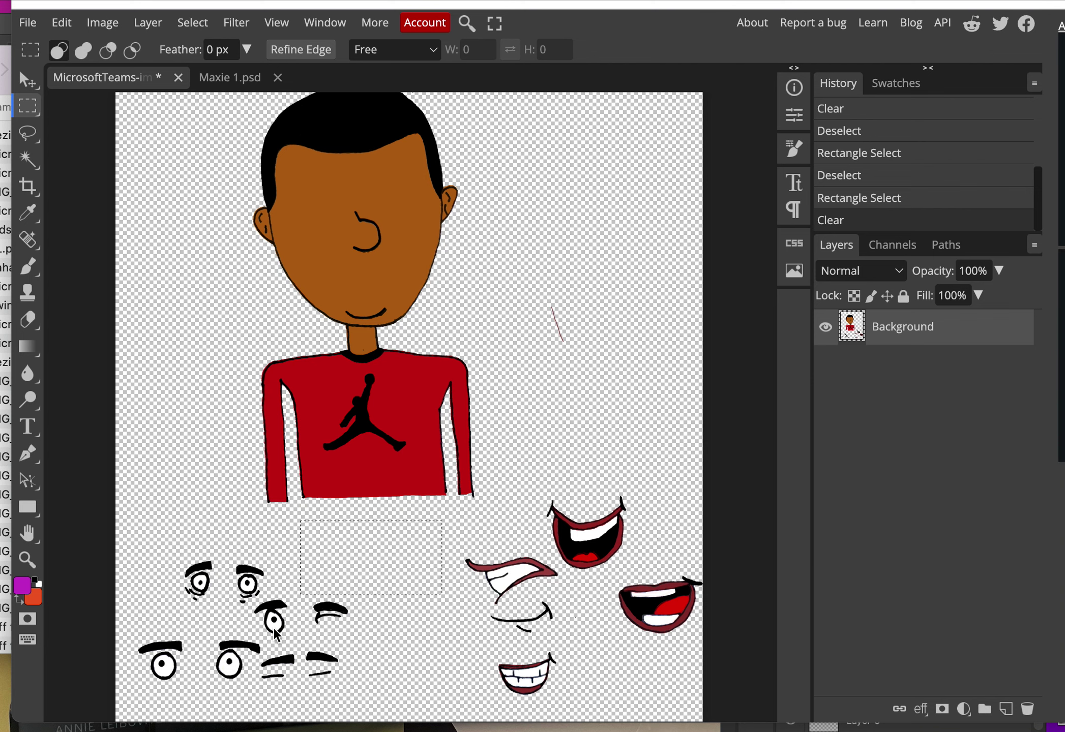
key("ctrl+v")
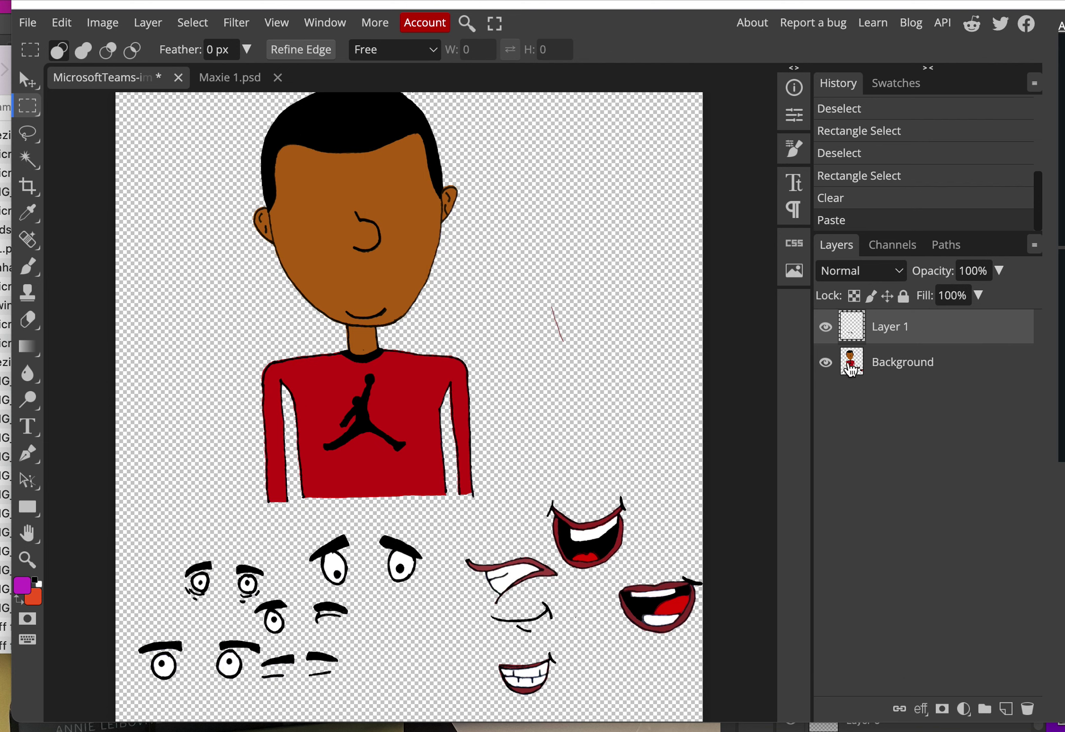
- Check the pasted eyes layer by toggling its visibility and rename it Surprised eyes
left_click(826, 328)
left_click(826, 329)
left_click(826, 328)
left_click(826, 328)
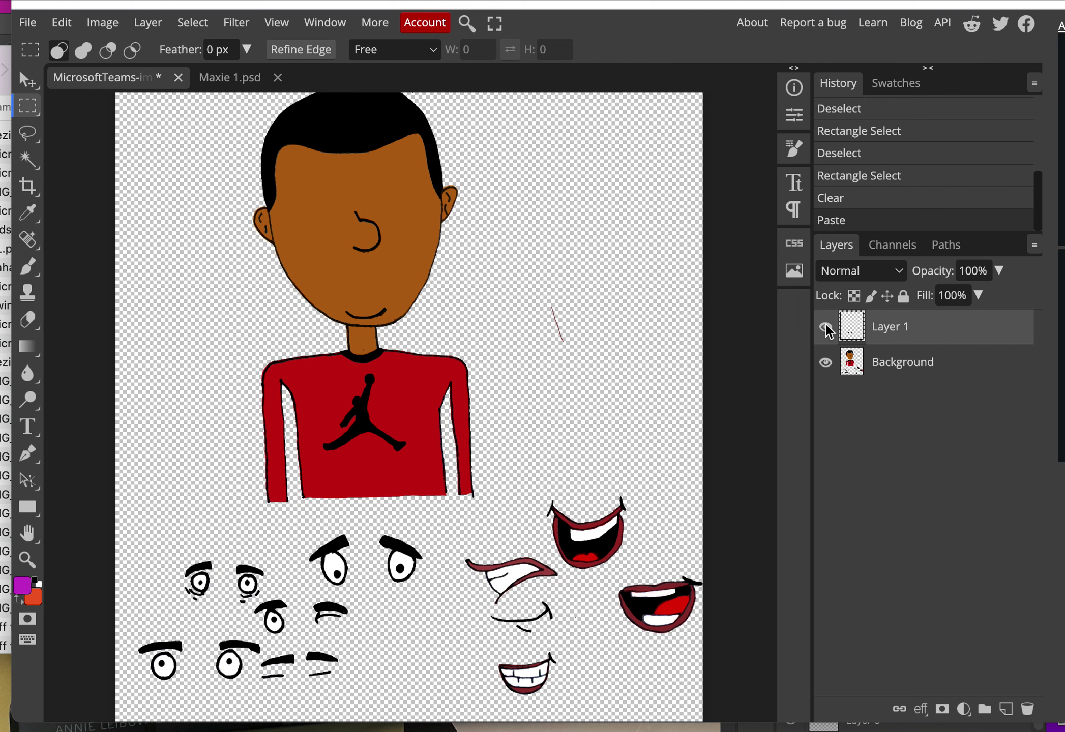
double_click(895, 330)
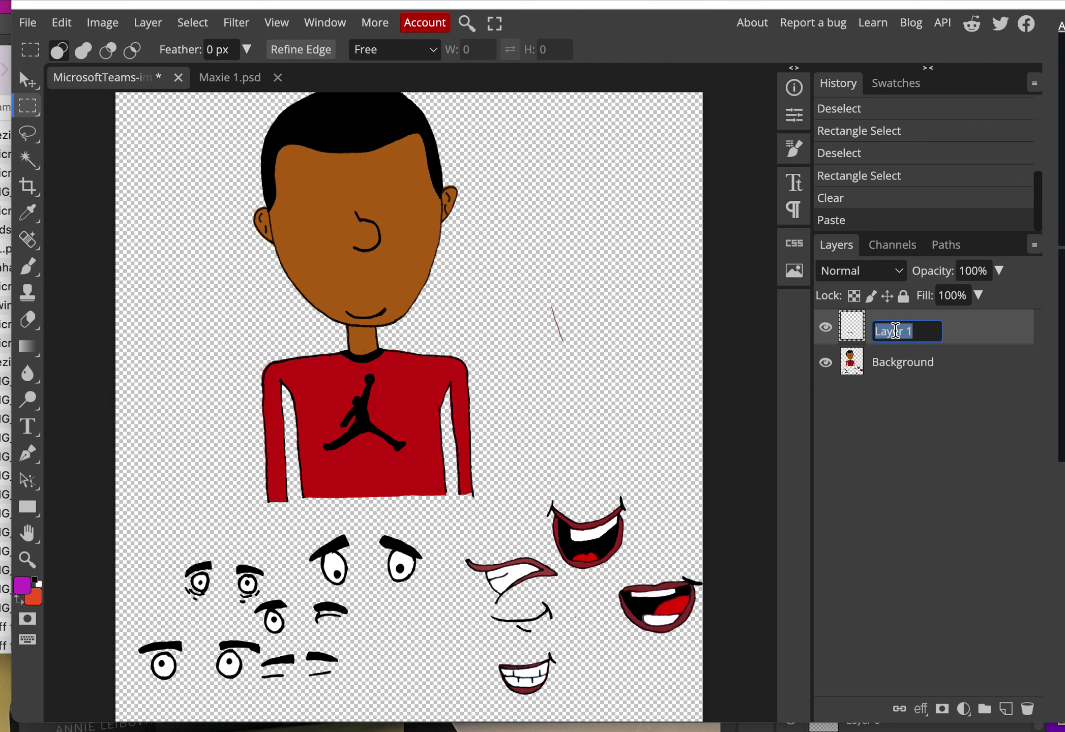
type("S")
type("urprised eyes")
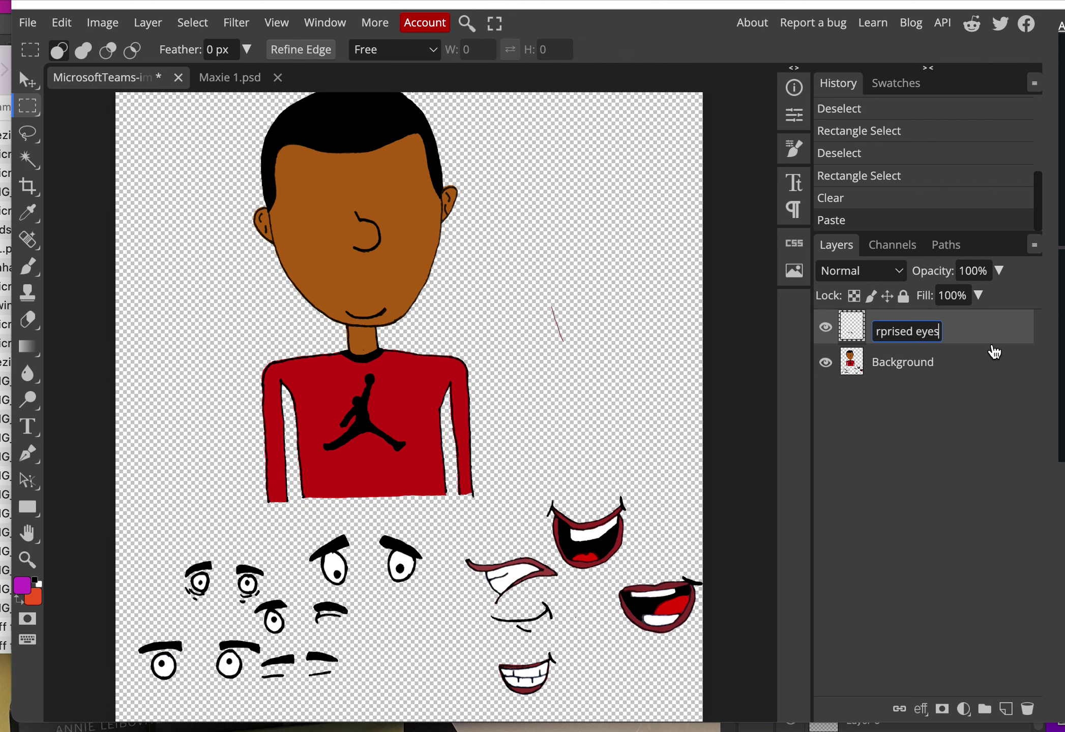
key("Return")
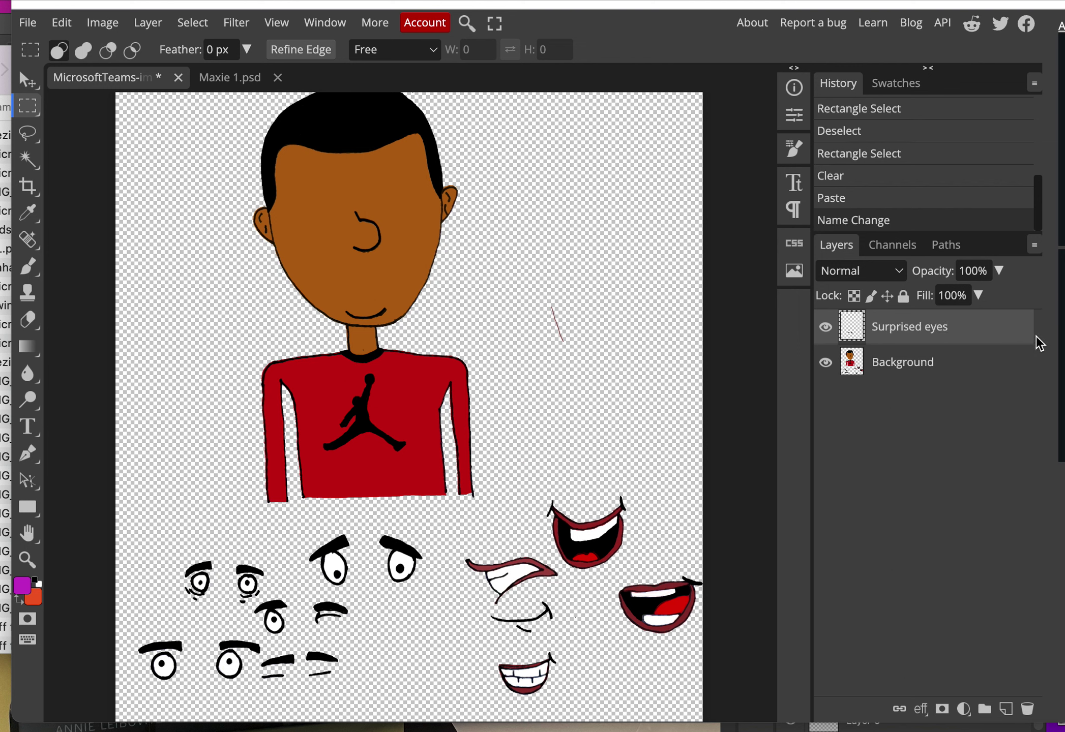
- Move the Surprised eyes layer's artwork to the empty area at the canvas's upper right, beside the head
left_click(23, 81)
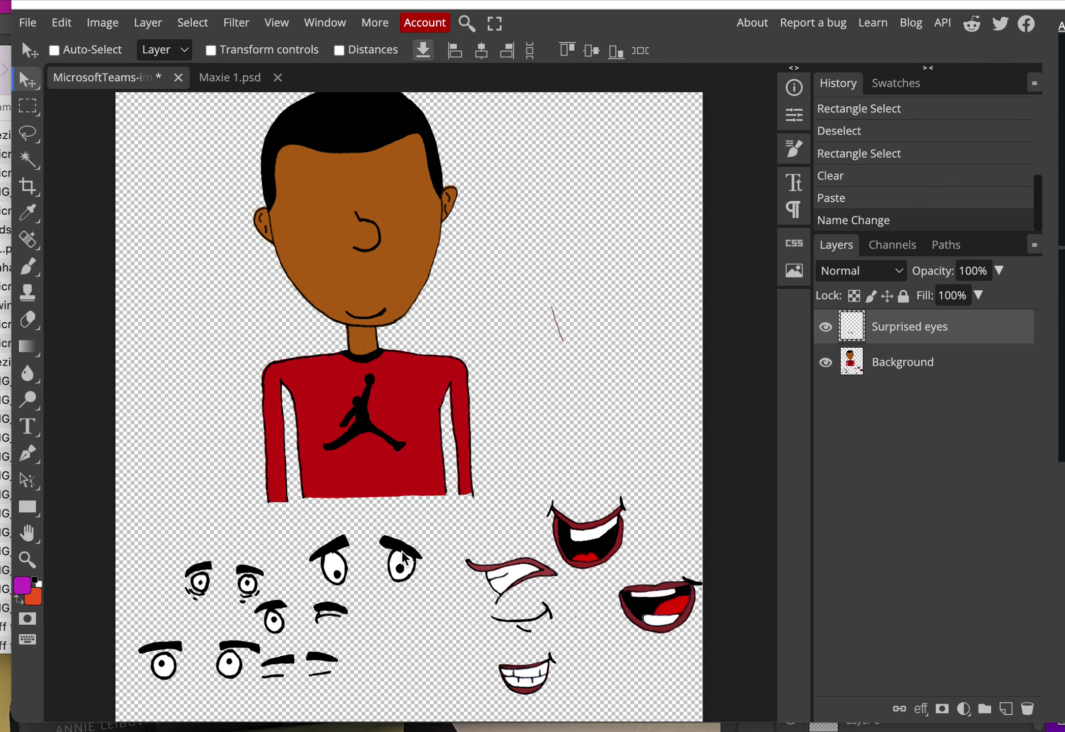
left_click_drag(402, 558, 655, 151)
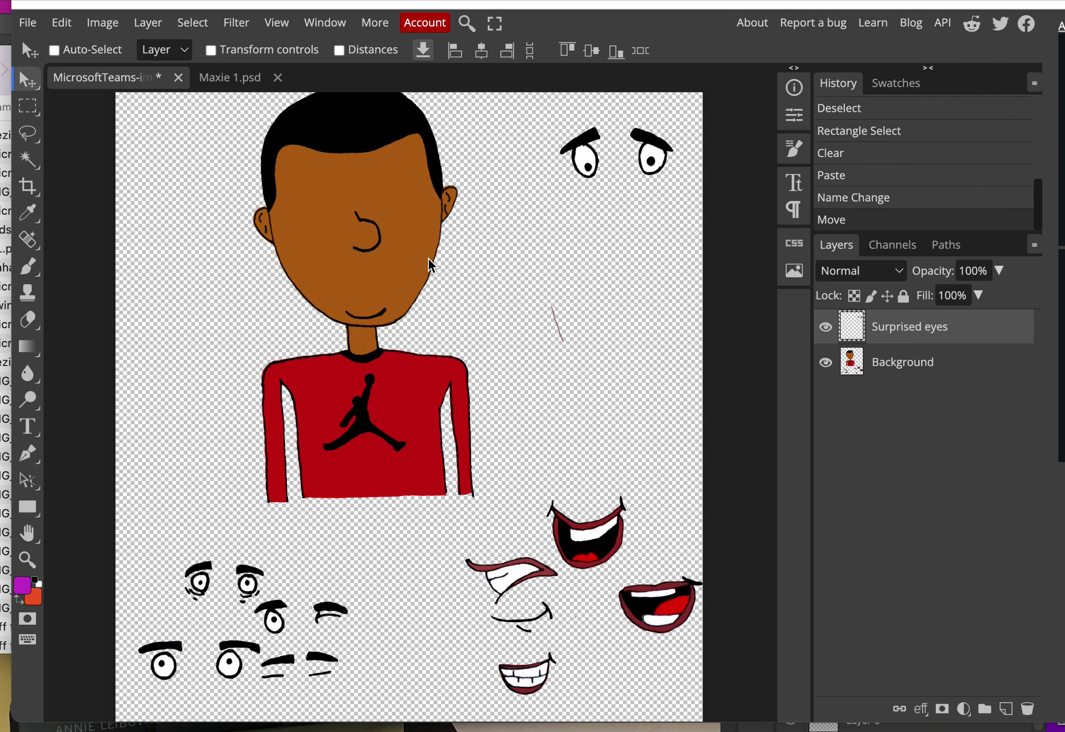
scroll(471, 332, "up", 2)
scroll(470, 333, "down", 2)
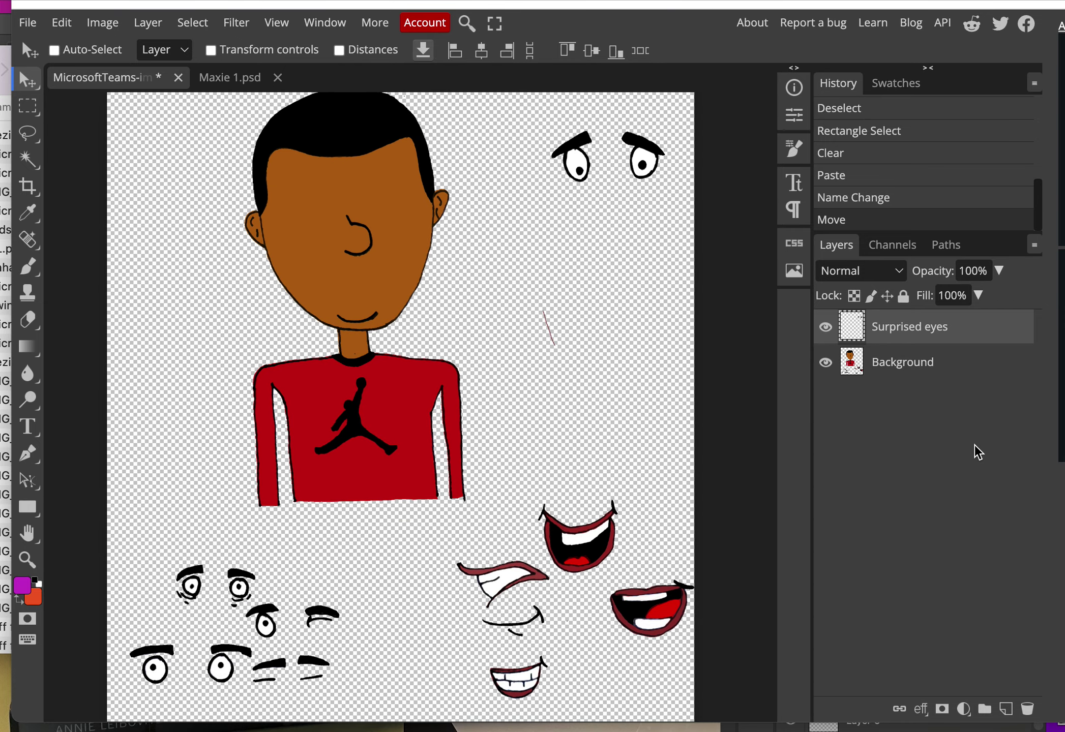
- Make a rectangular selection around the small tired eyes on the Background layer
left_click(902, 363)
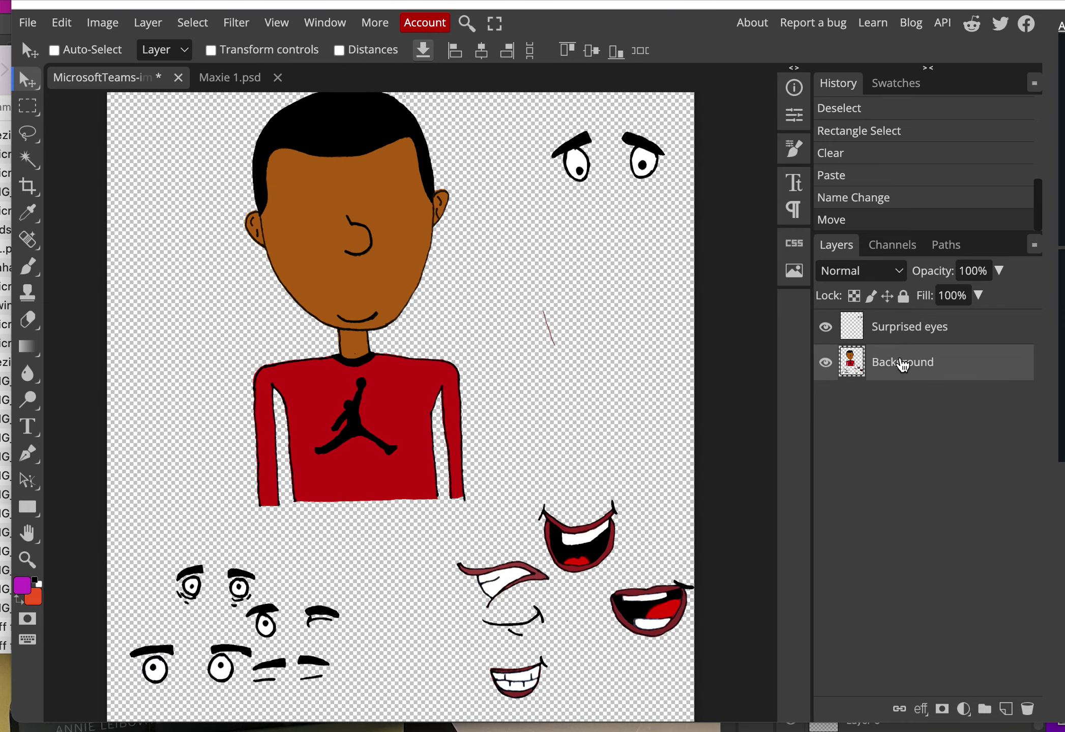
left_click(28, 106)
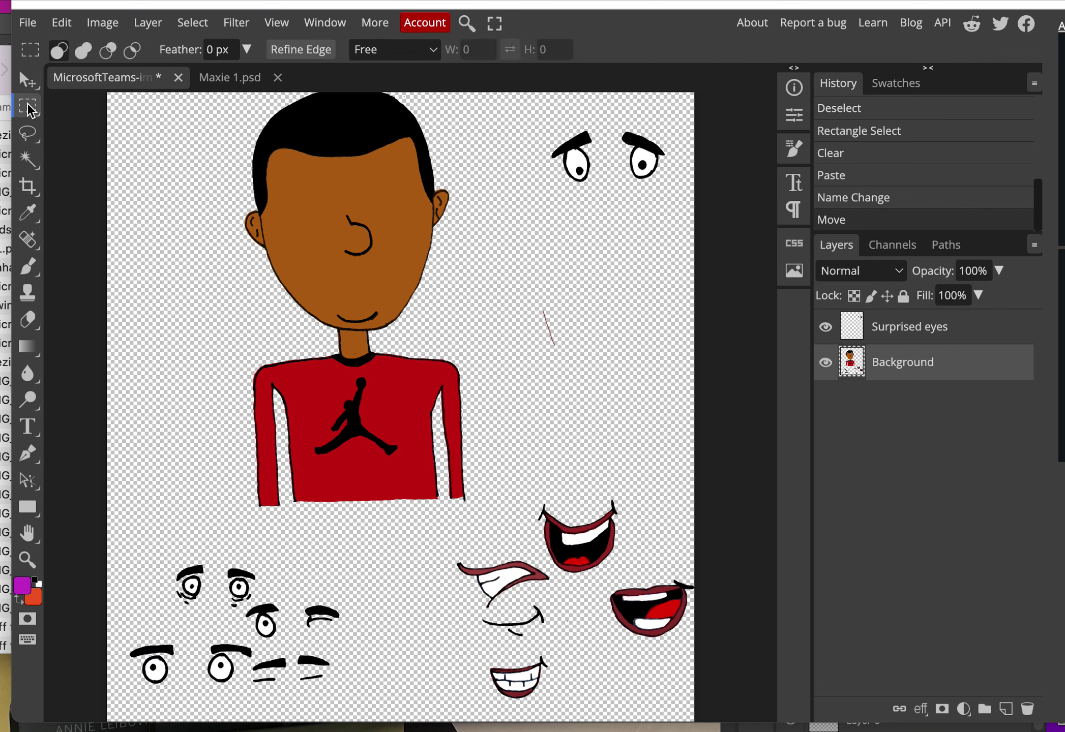
left_click_drag(151, 539, 257, 609)
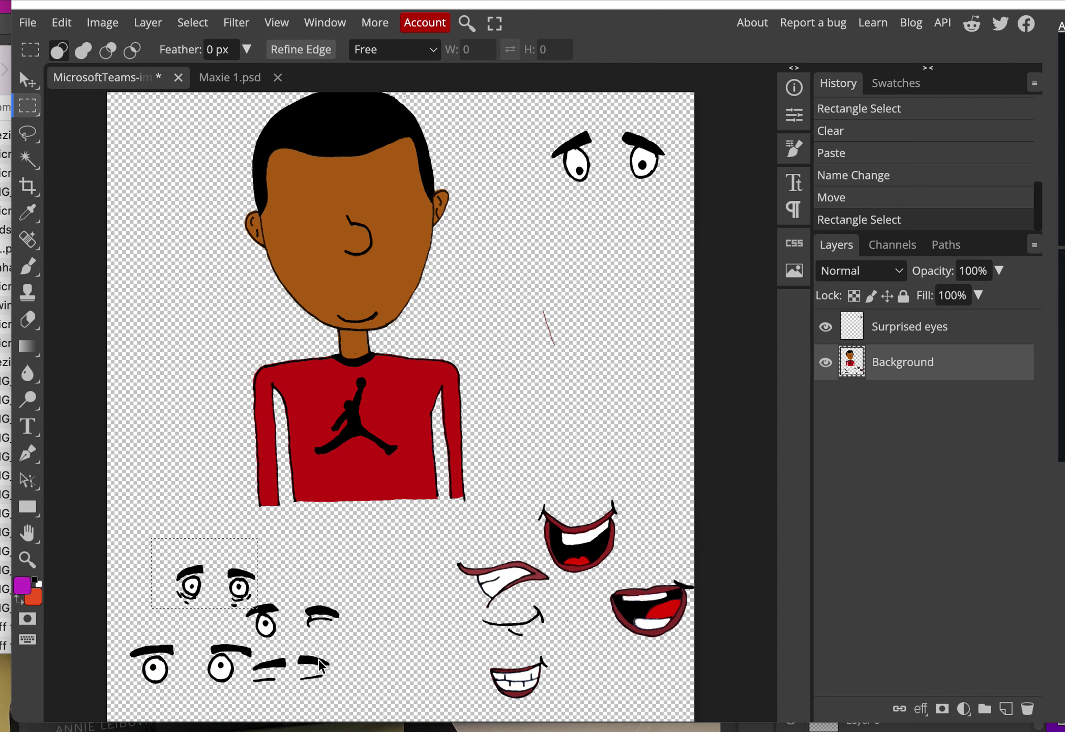
scroll(319, 661, "up", 3)
scroll(319, 661, "down", 4)
scroll(318, 661, "left", 2)
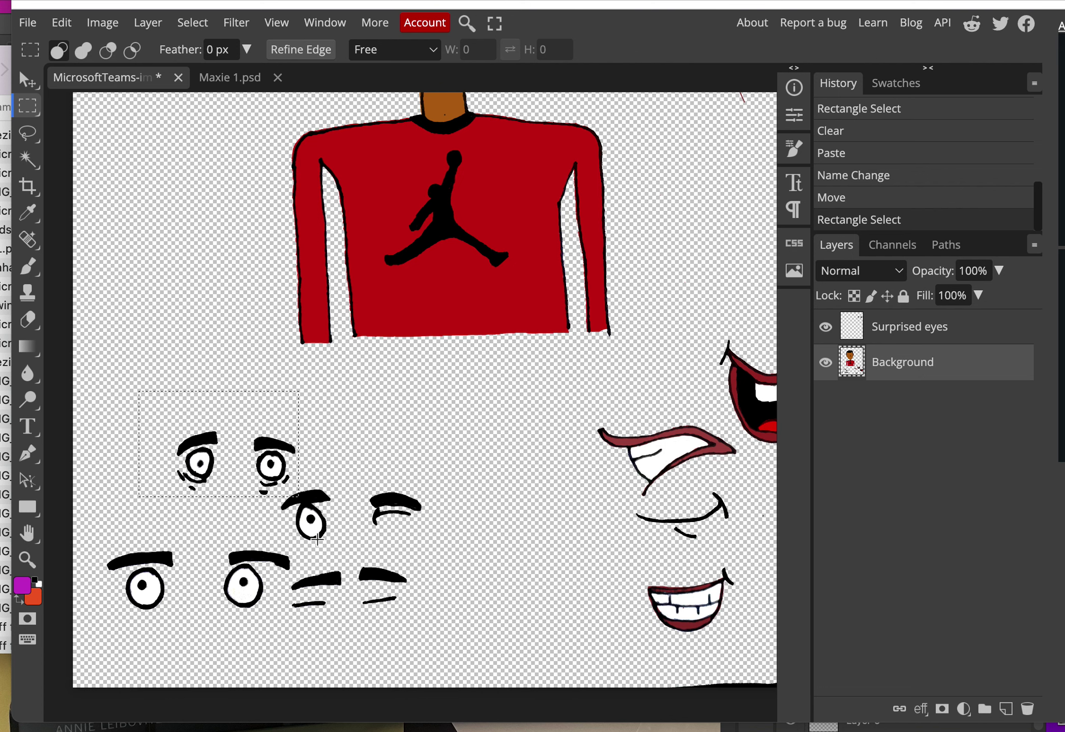
- Switch to Polygonal Lasso Select and clear the rectangular selection around the small tired eyes
left_click(32, 131)
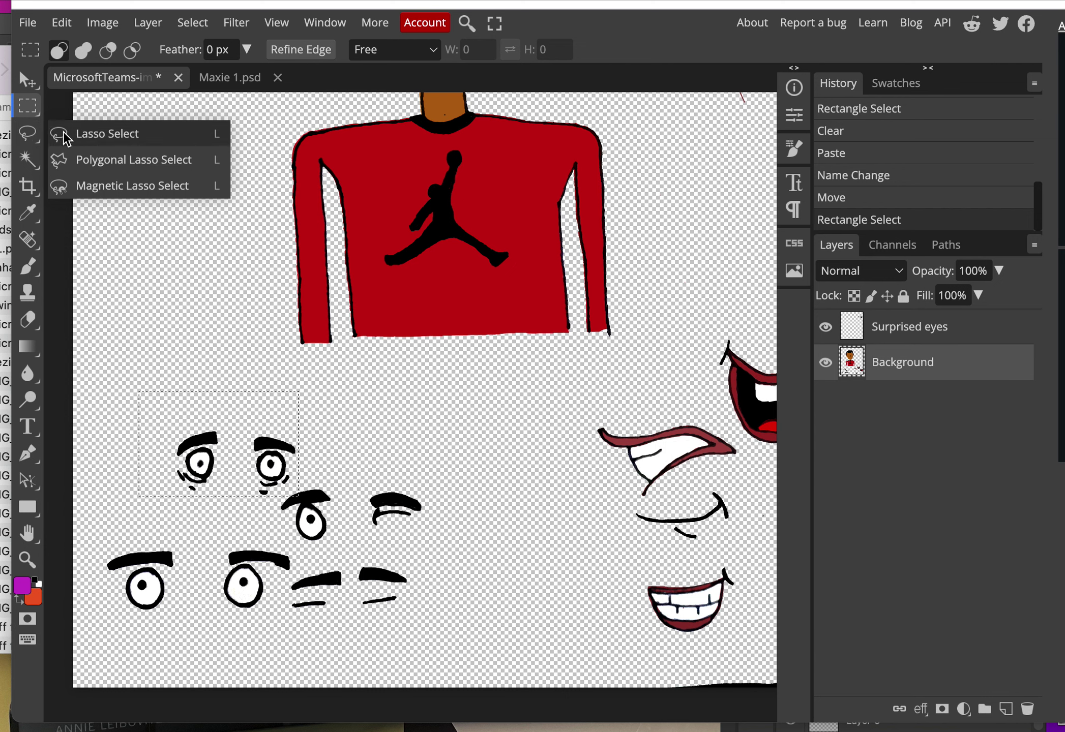
left_click(98, 157)
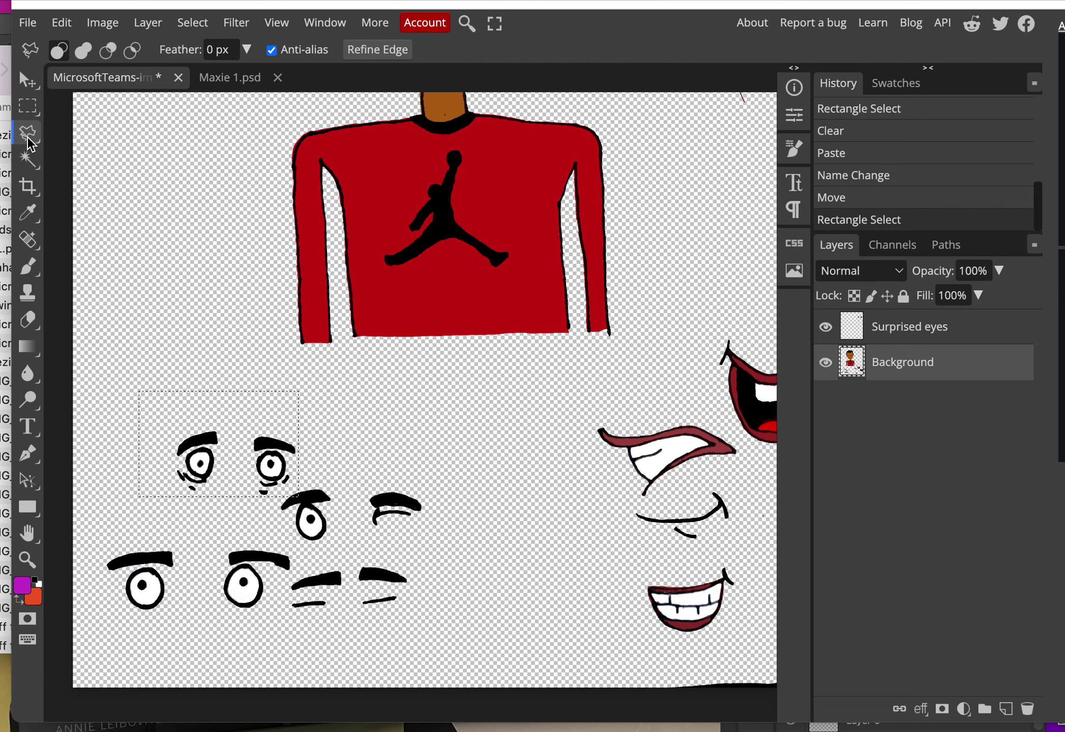
left_click(27, 138)
left_click(96, 157)
left_click(33, 137)
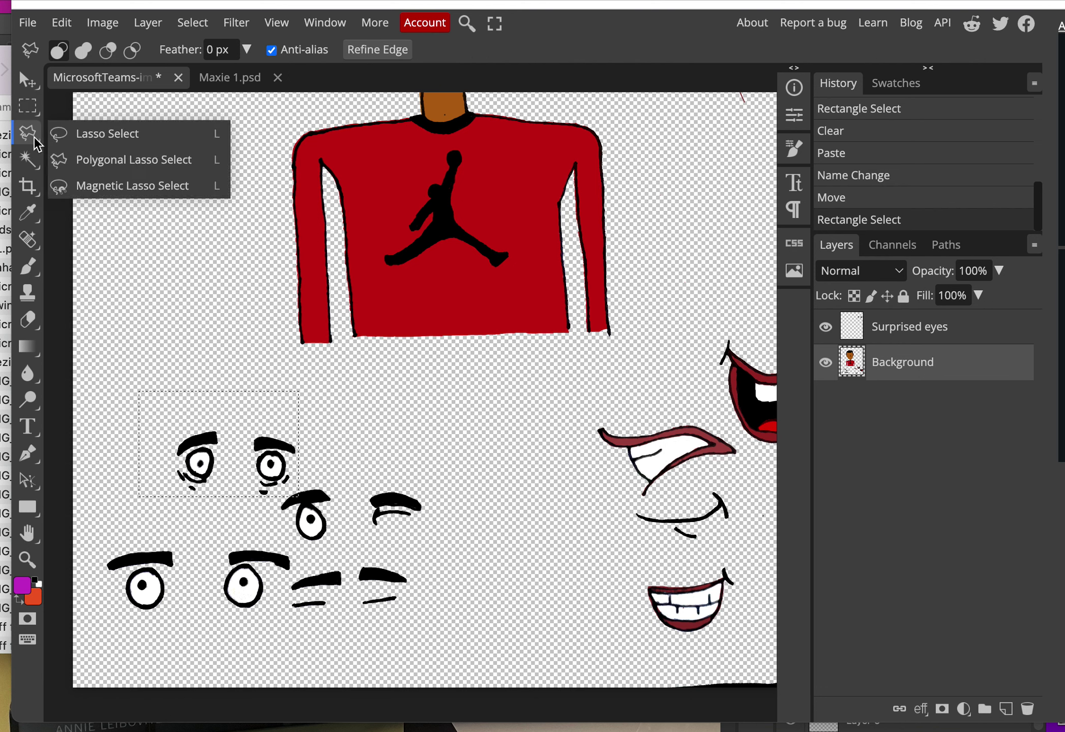
left_click(74, 162)
key("ctrl+d")
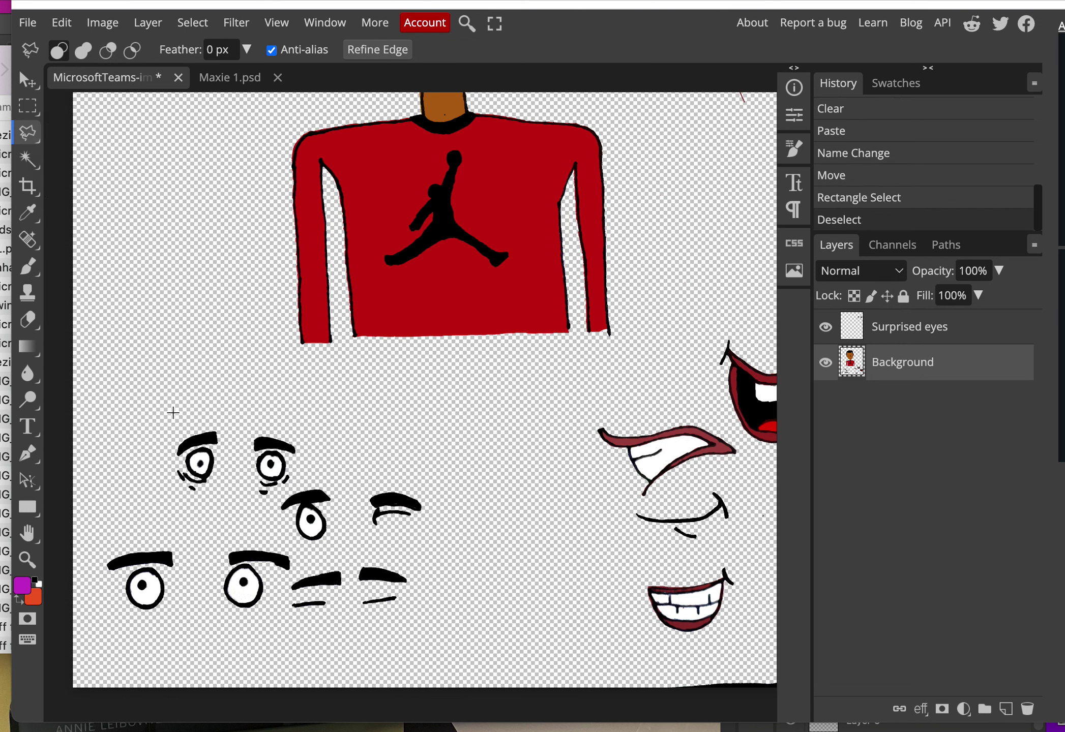
- Outline the small tired eyes with a polygonal lasso selection and cut and paste them onto a new layer
left_click(190, 404)
left_click(243, 513)
left_click(336, 423)
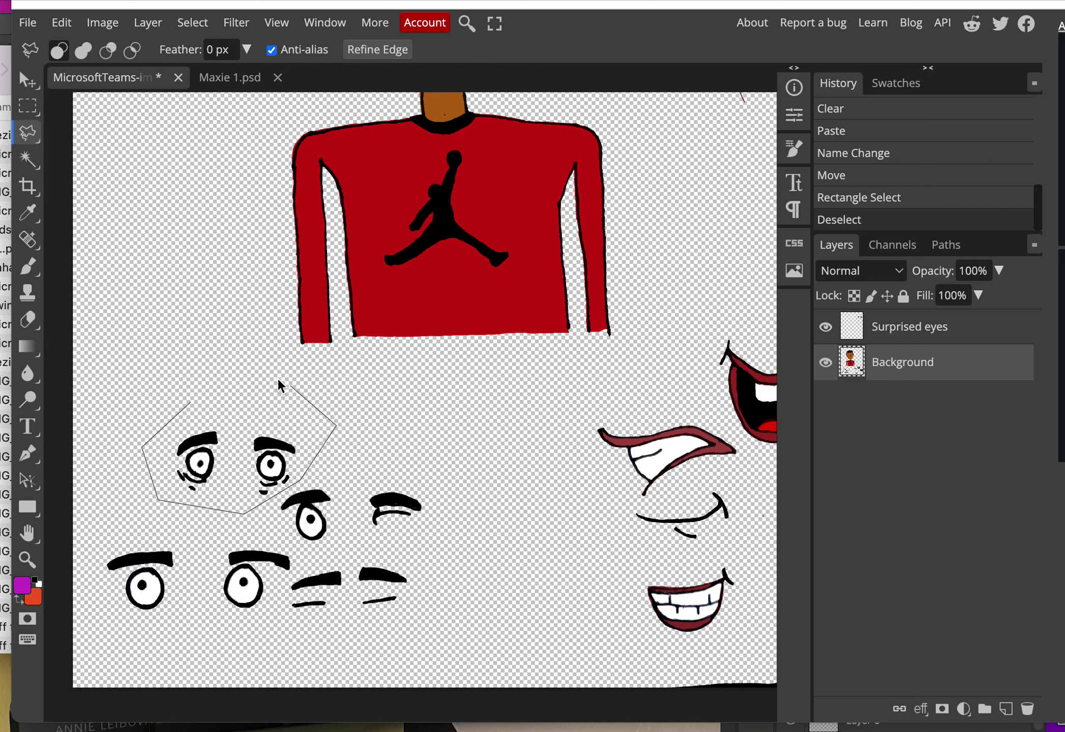
left_click(275, 377)
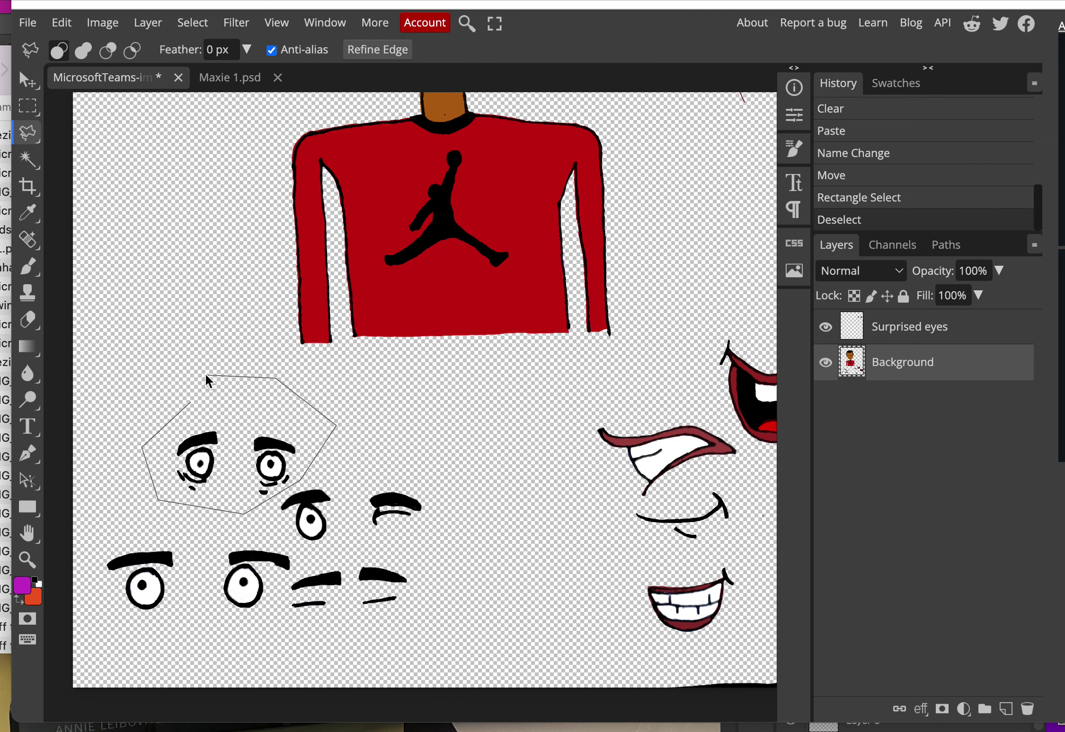
left_click(191, 402)
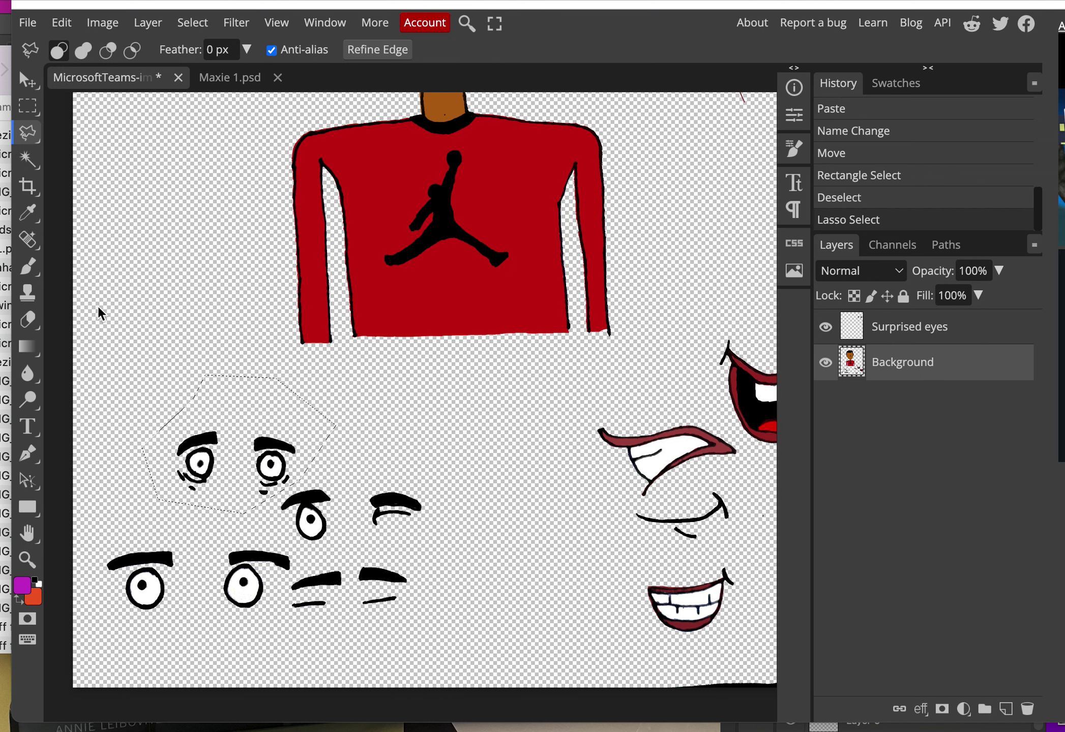
key("Delete")
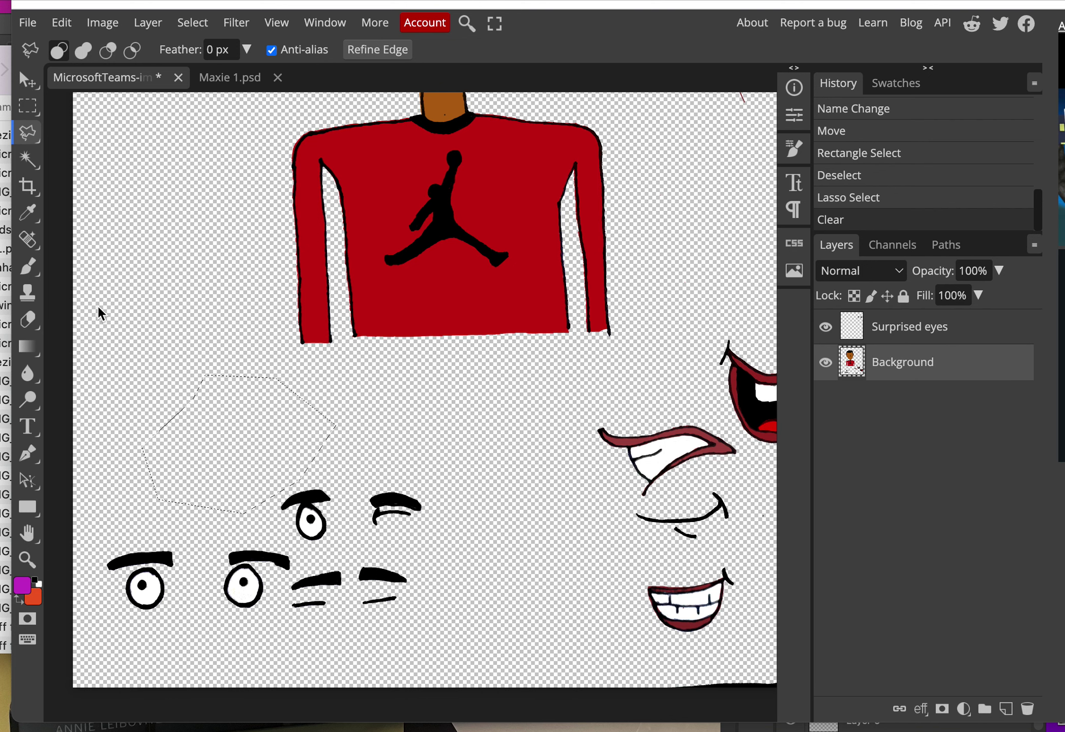
key("ctrl+v")
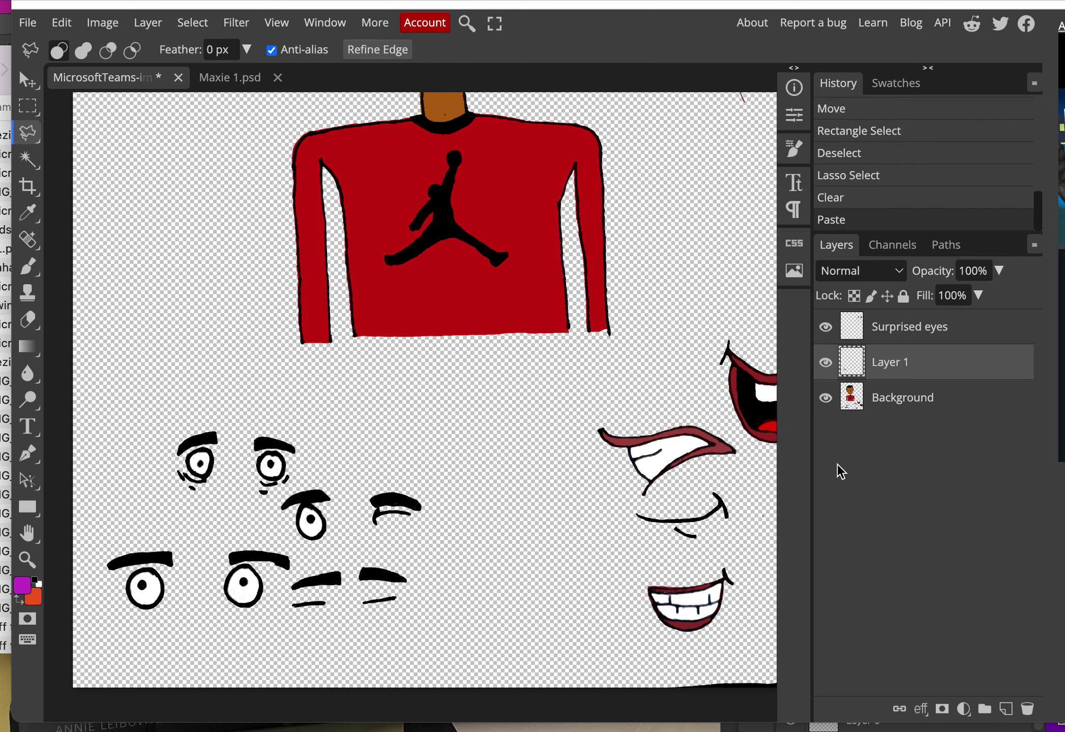
- Rename the pasted eyes layer Wide eye and move its artwork directly beneath the surprised eyes beside the head
double_click(897, 363)
type("Wide eye")
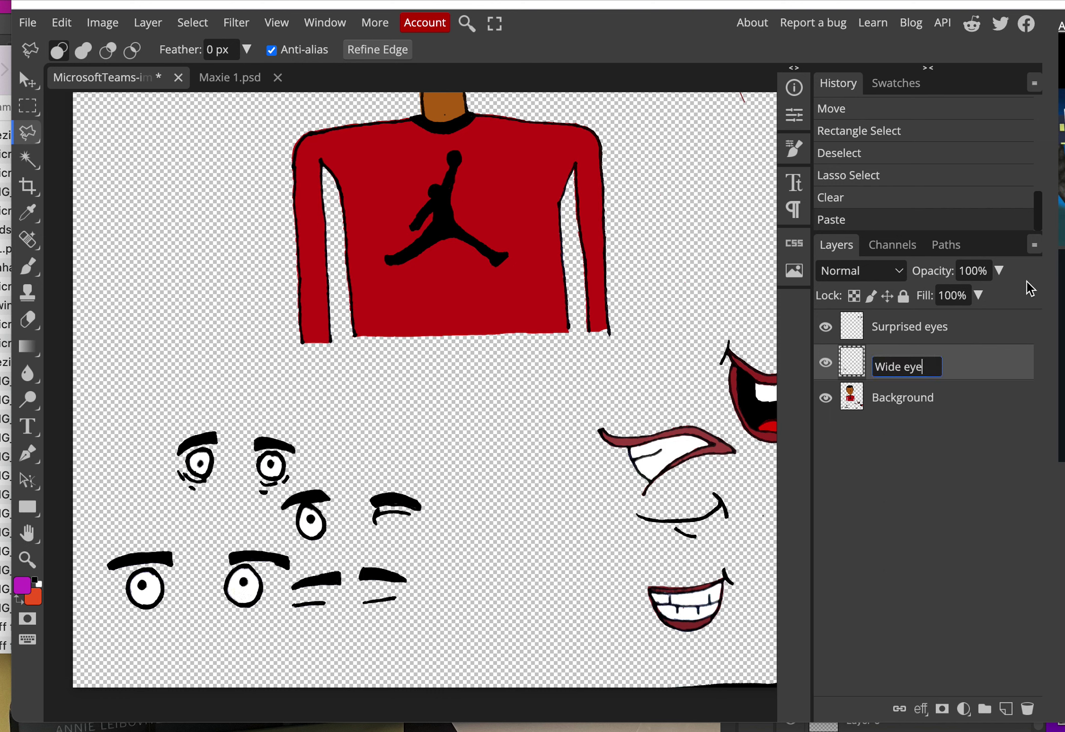
left_click(969, 370)
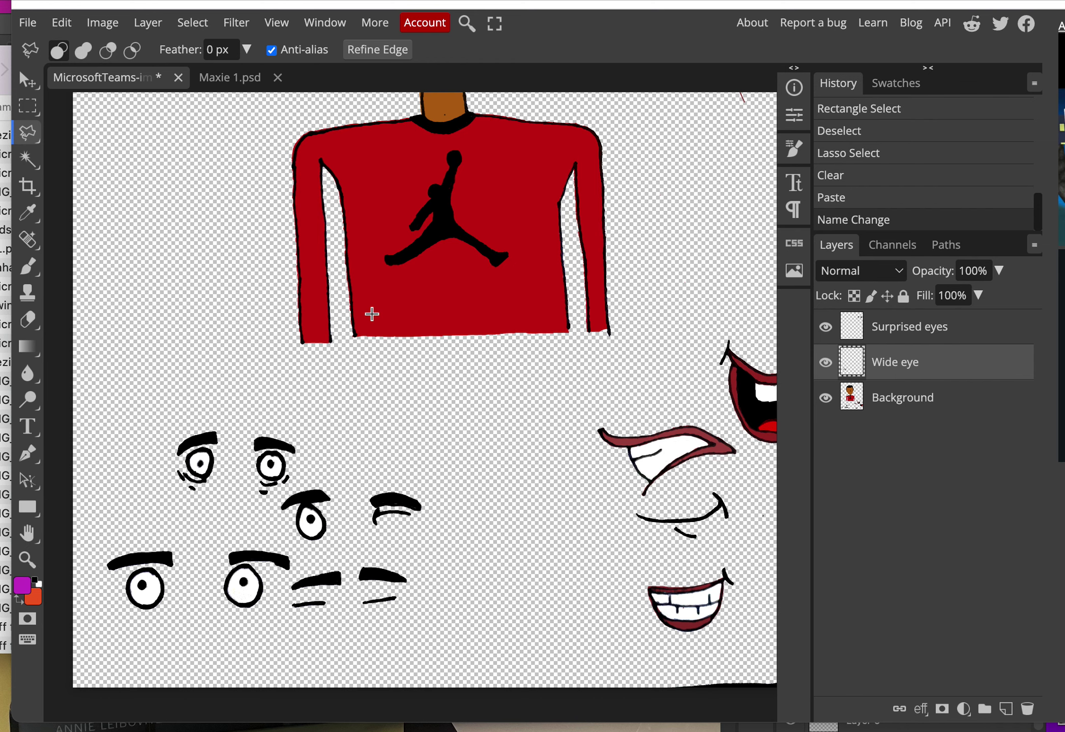
left_click(28, 79)
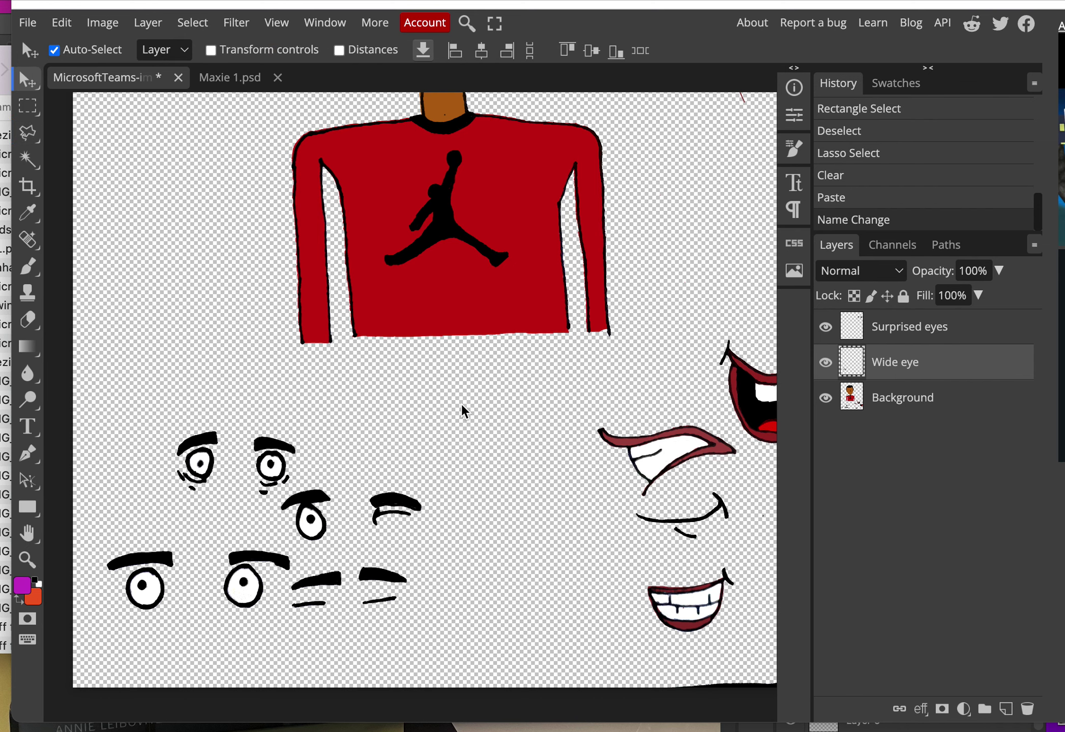
key("ctrl+0")
left_click_drag(270, 584, 611, 261)
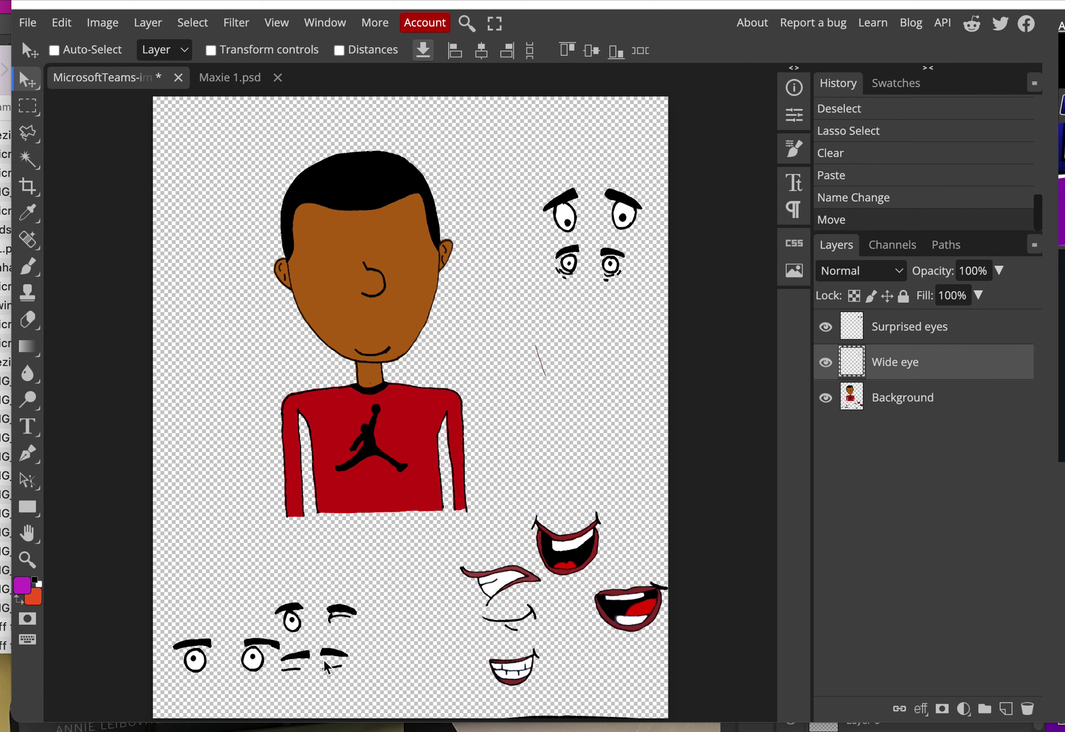
- Outline the uppermost open smiling mouth on the Background layer with the polygonal lasso and cut and paste it onto a new layer
left_click(905, 405)
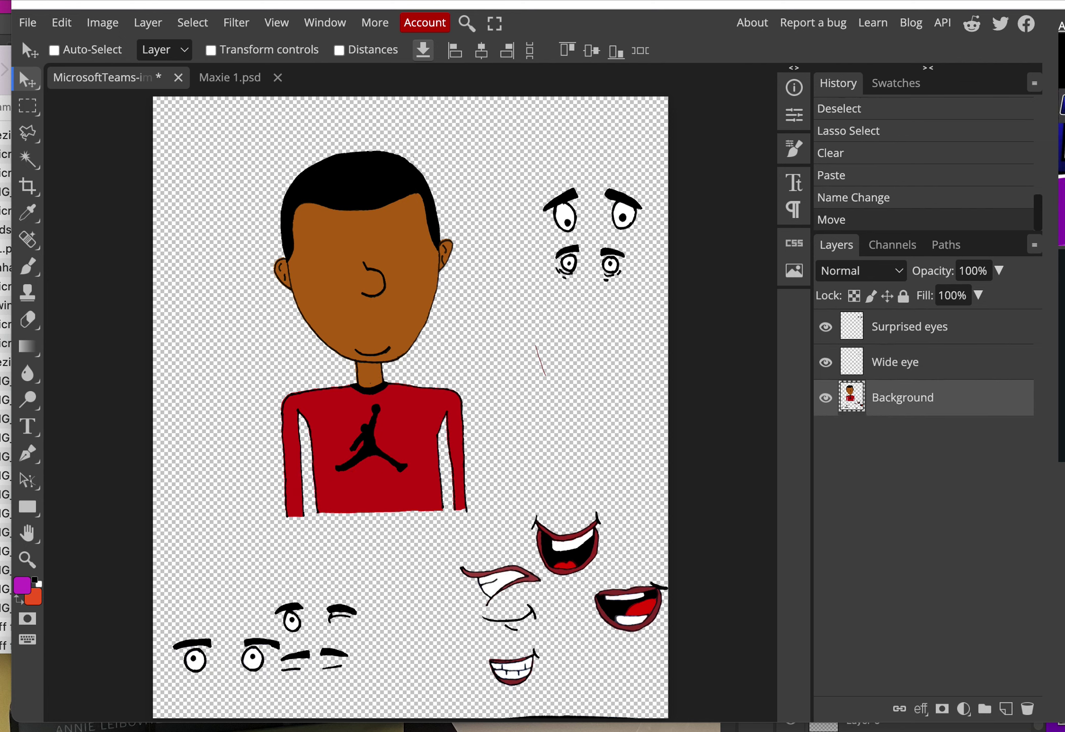
left_click(28, 132)
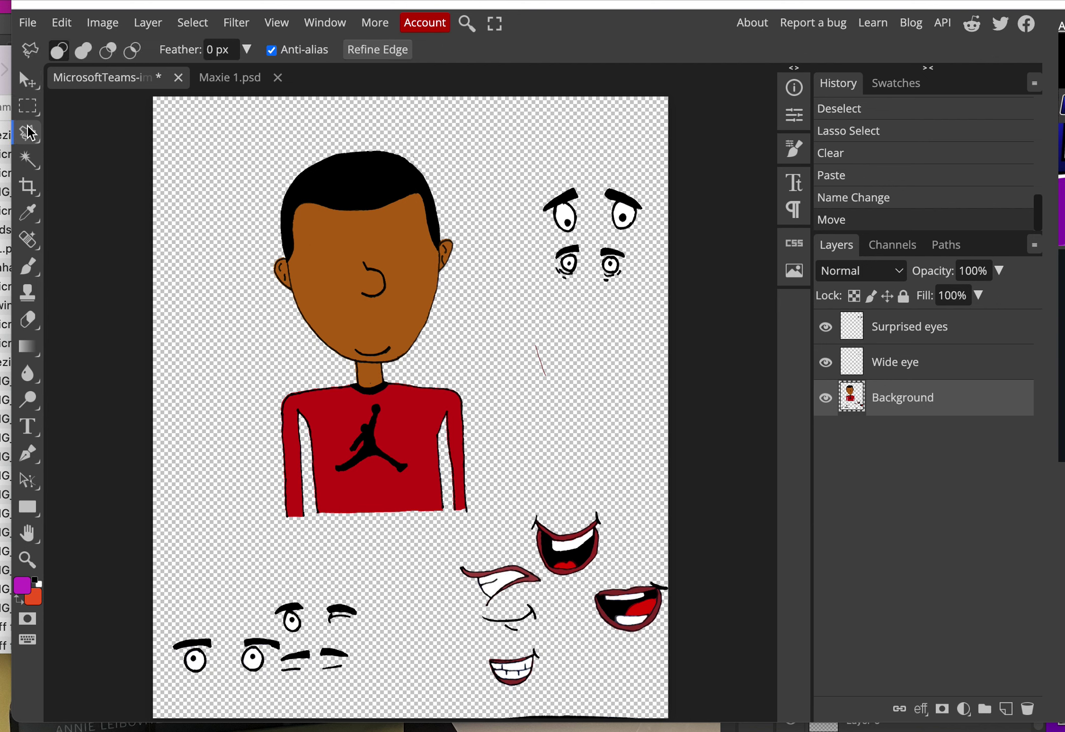
left_click(537, 498)
left_click(553, 581)
left_click(626, 579)
left_click(630, 468)
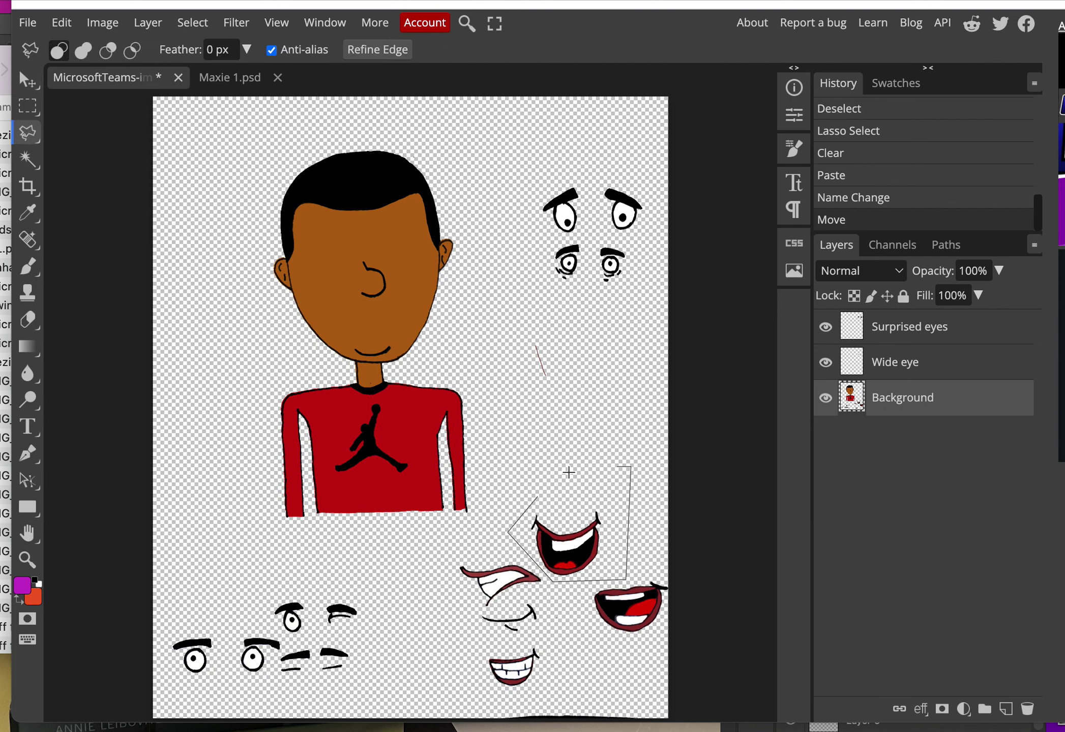
left_click(541, 489)
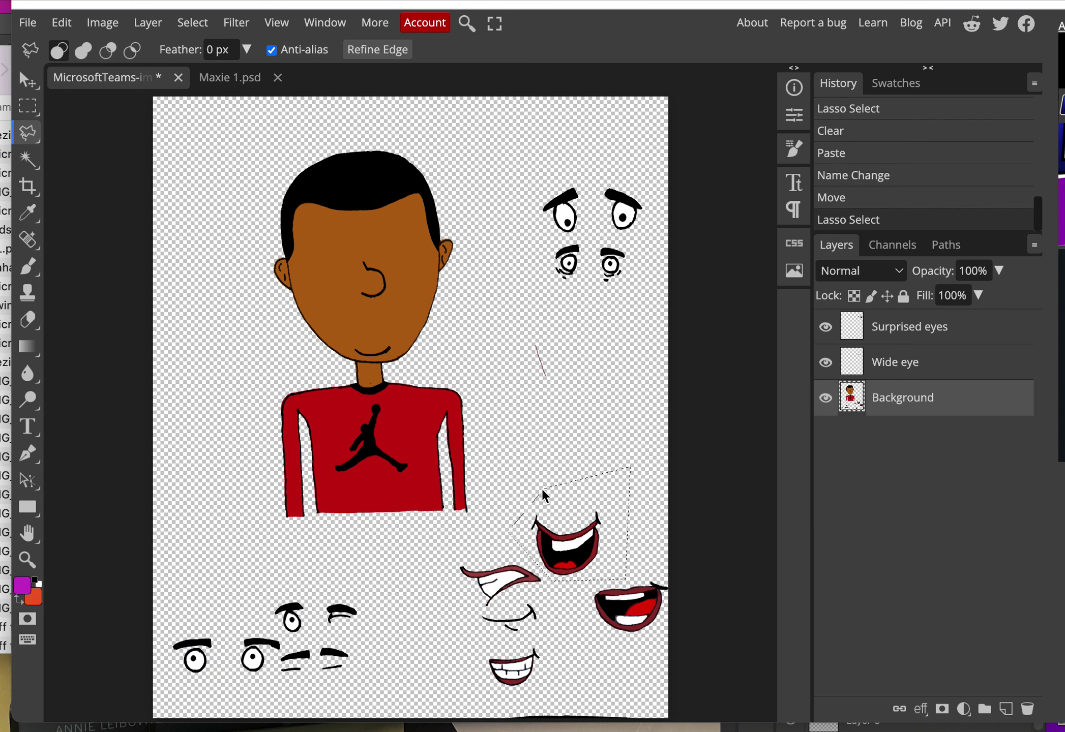
key("super+x")
key("super+x")
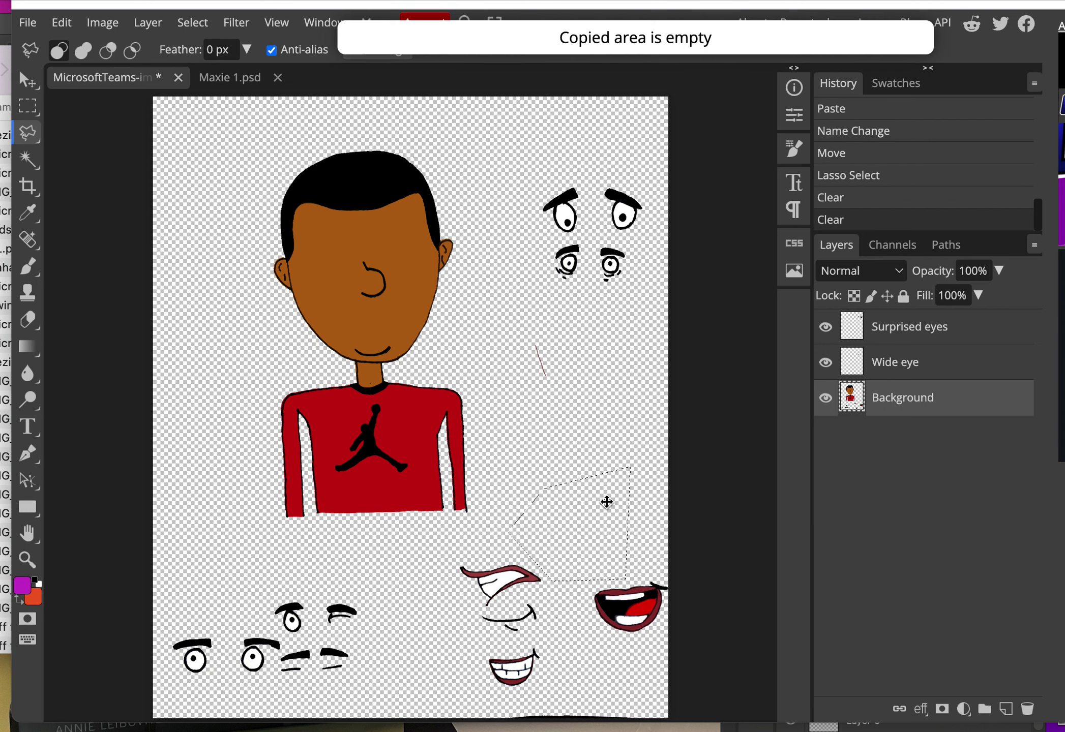
key("super+v")
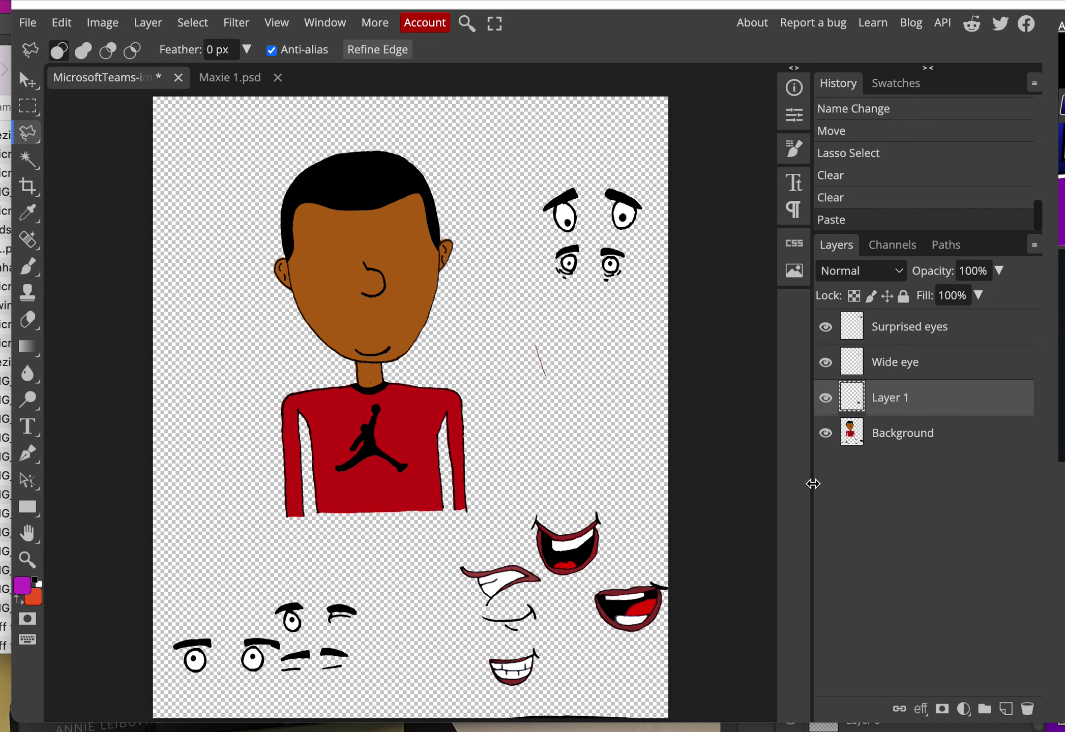
- Rename the pasted mouth layer Wide open mouth smile and move its artwork beneath the small tired eyes beside the head
double_click(898, 401)
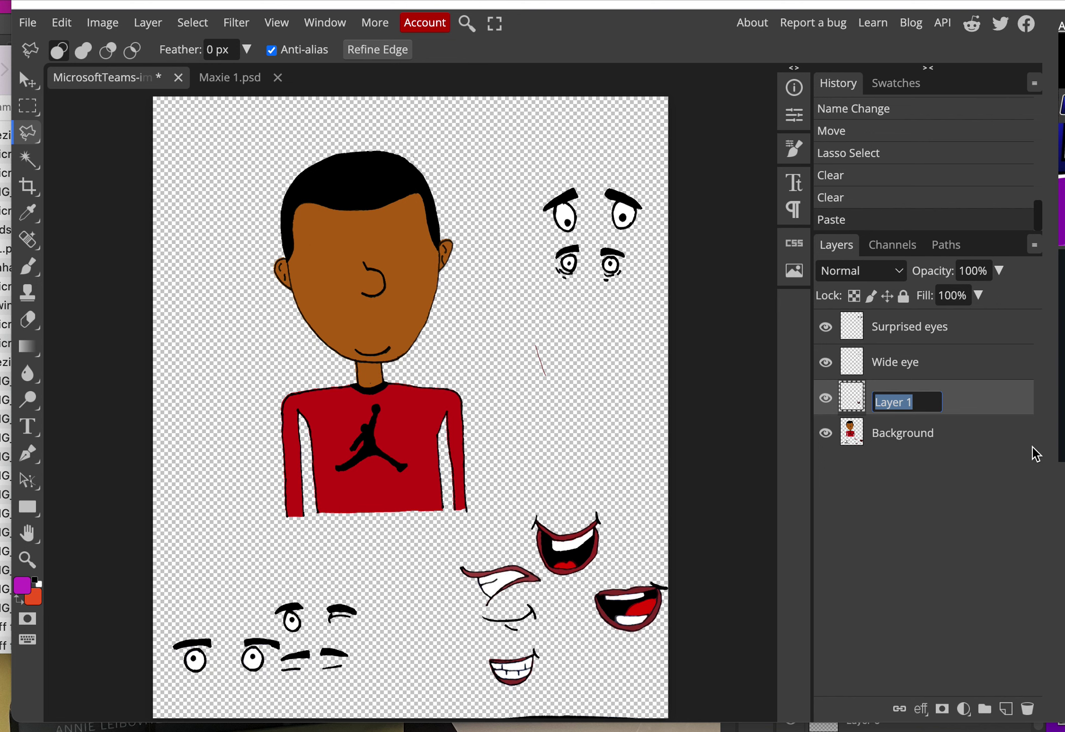
type("Wide open mouth sm")
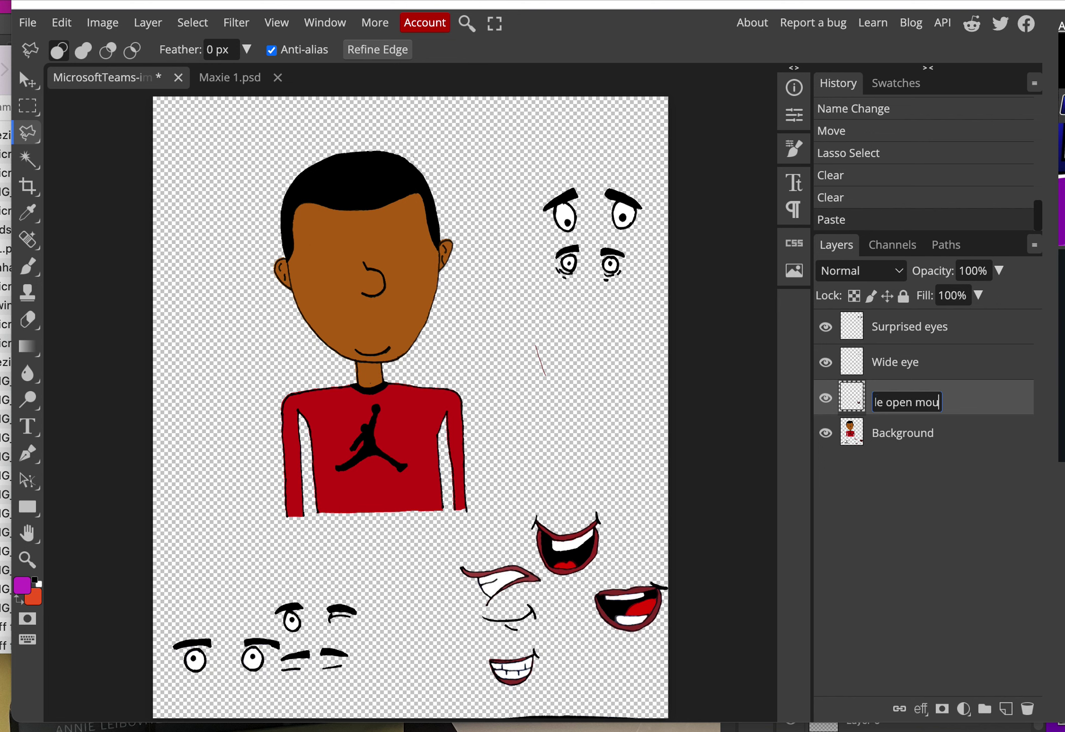
type("ile")
left_click(993, 397)
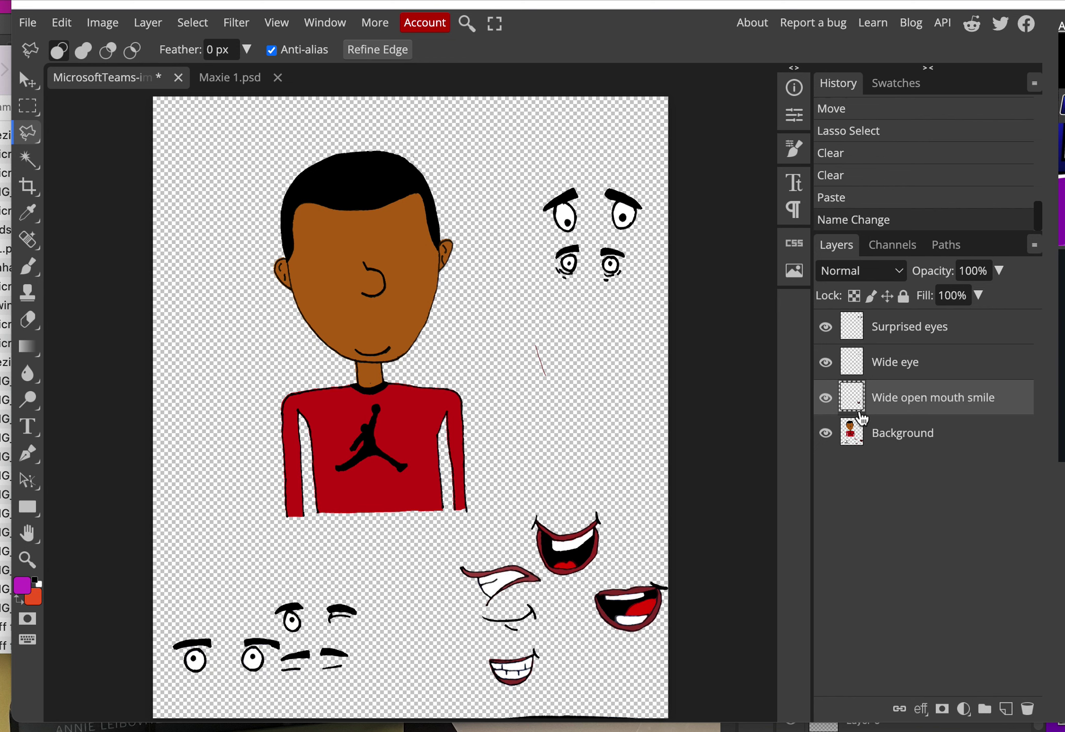
left_click(27, 83)
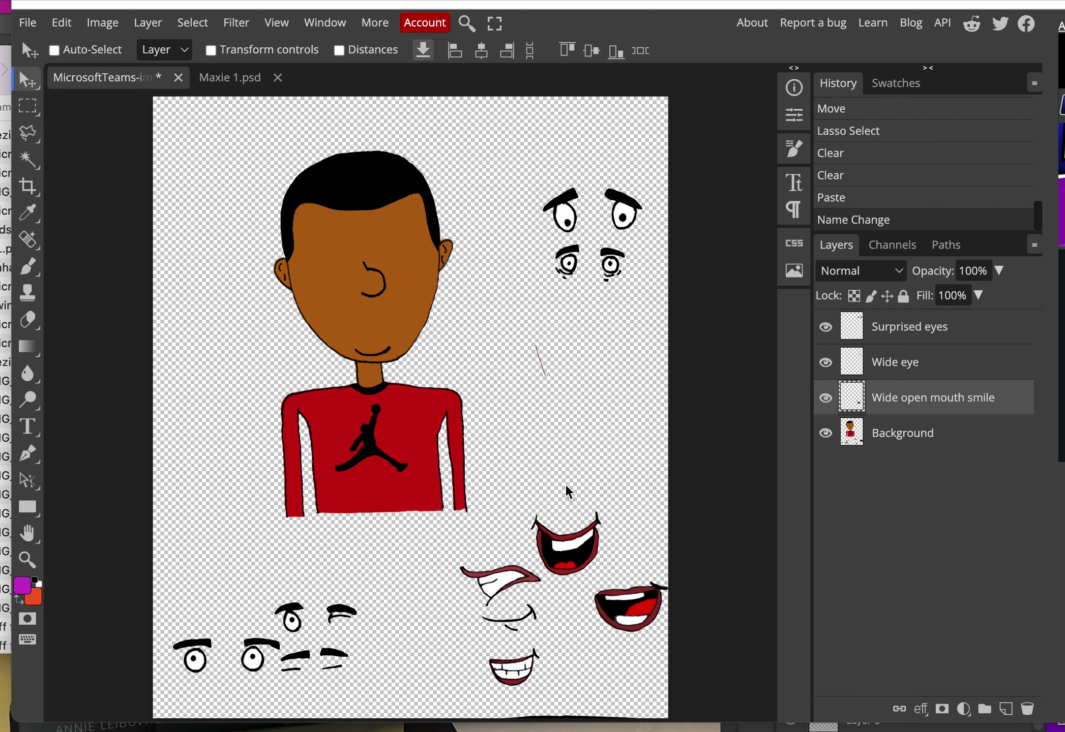
left_click_drag(581, 547, 604, 328)
- Lasso the slanted toothy mouth on the Background layer and cut and paste it onto a new layer
left_click(931, 442)
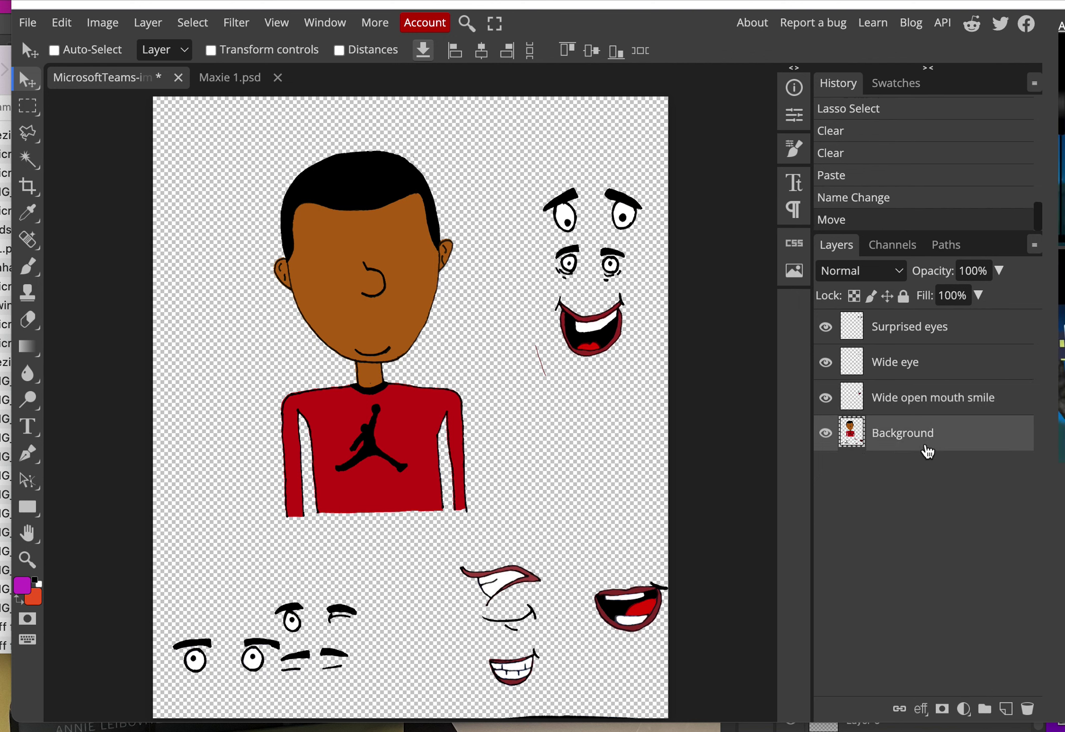
key("l")
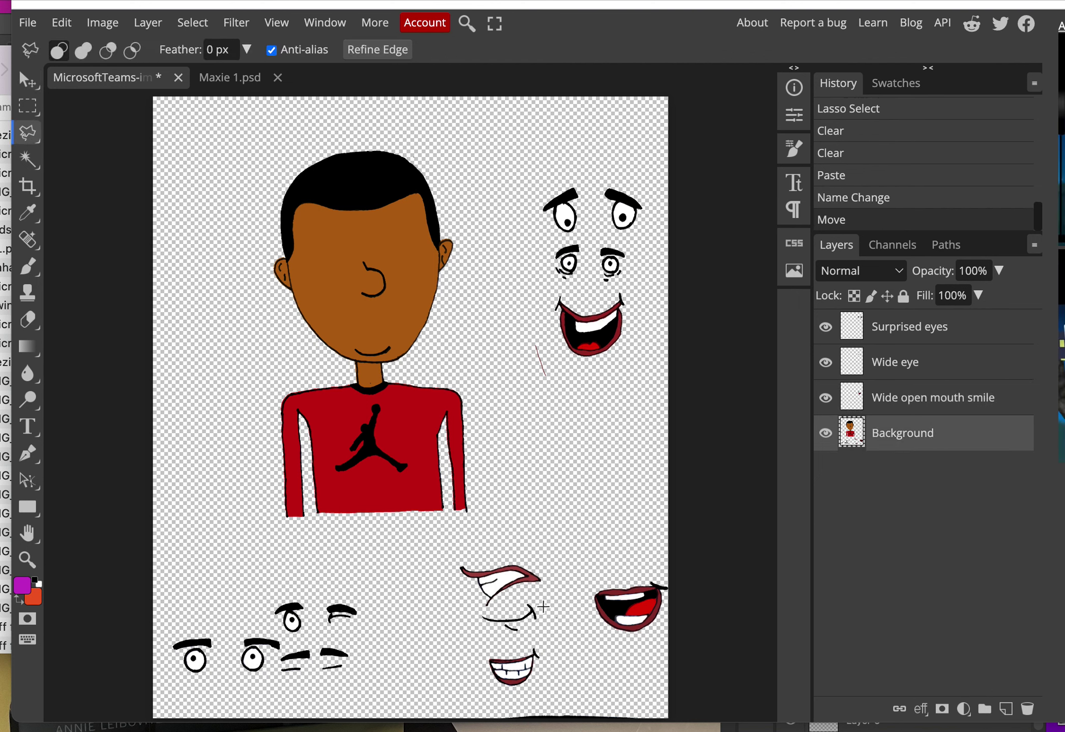
mouse_move(458, 548)
left_mouse_down()
mouse_move(451, 588)
mouse_move(464, 609)
mouse_move(507, 616)
left_mouse_up()
left_click_drag(528, 547, 453, 546)
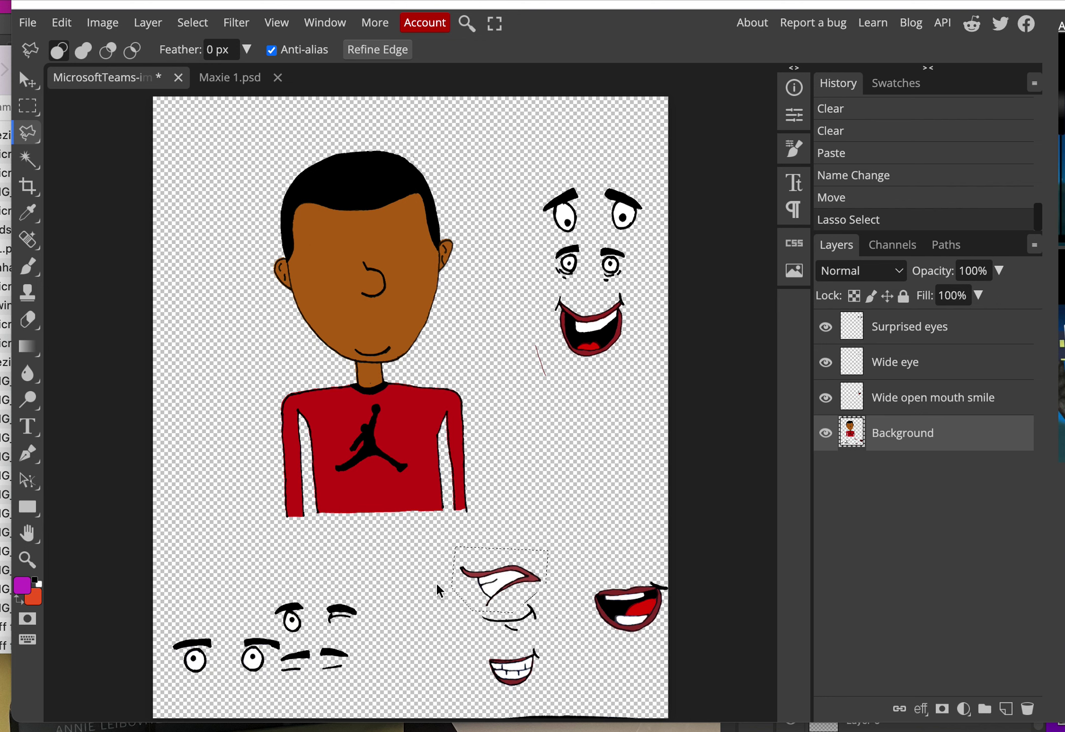
key("Delete")
key("ctrl+v")
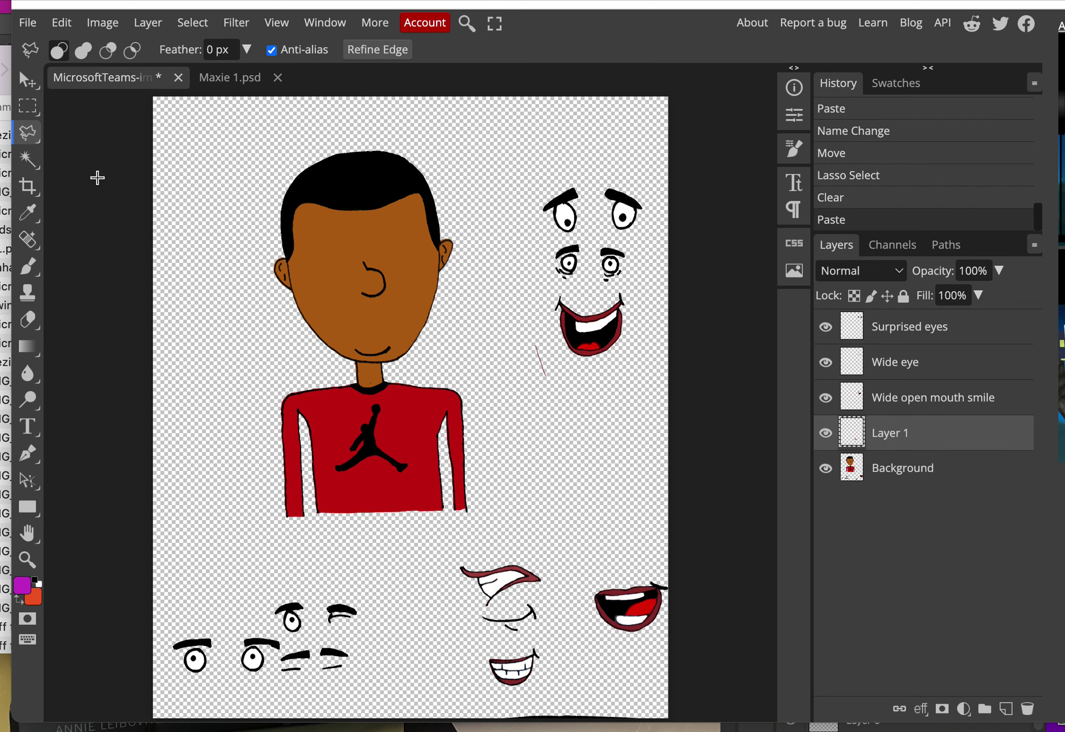
- Move the slanted toothy mouth beneath the wide open mouth and rename its layer Cheese mouth
left_click(28, 80)
left_click_drag(519, 586, 618, 397)
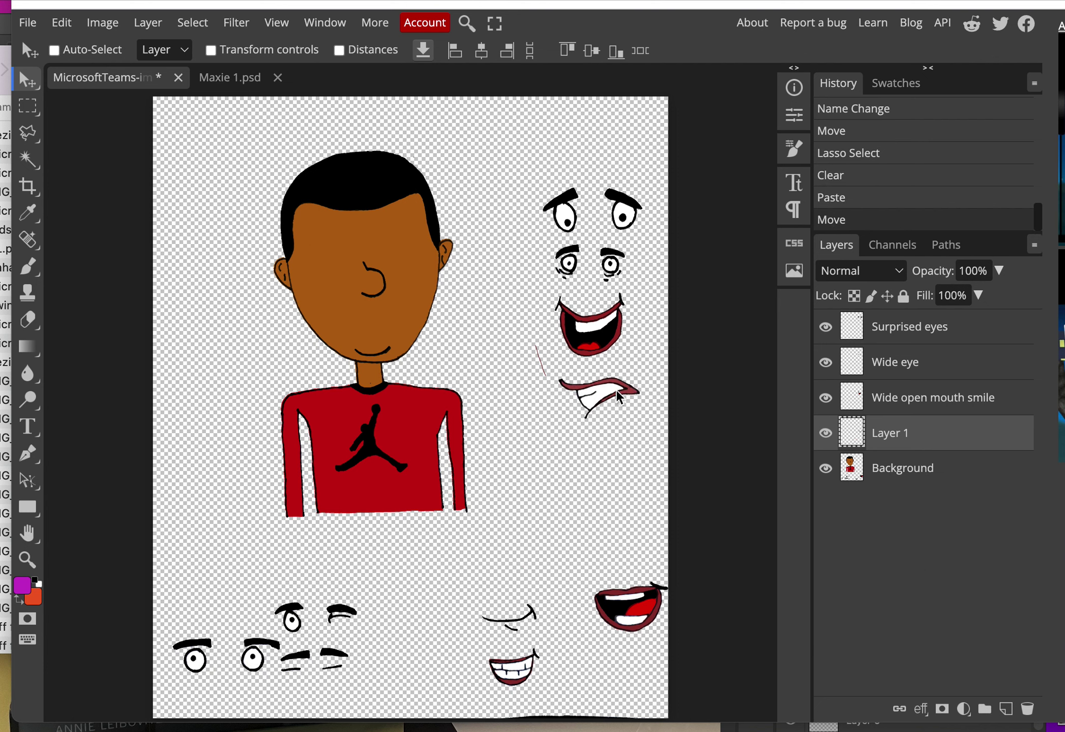
double_click(895, 435)
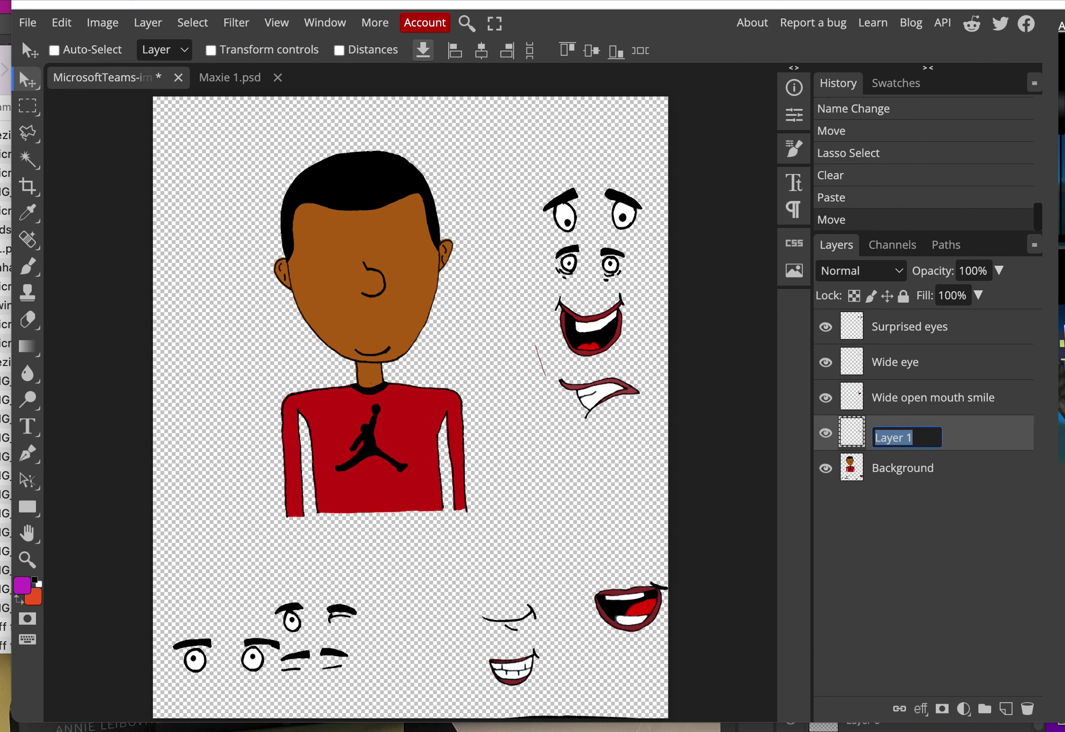
type("C")
type("heese mouth")
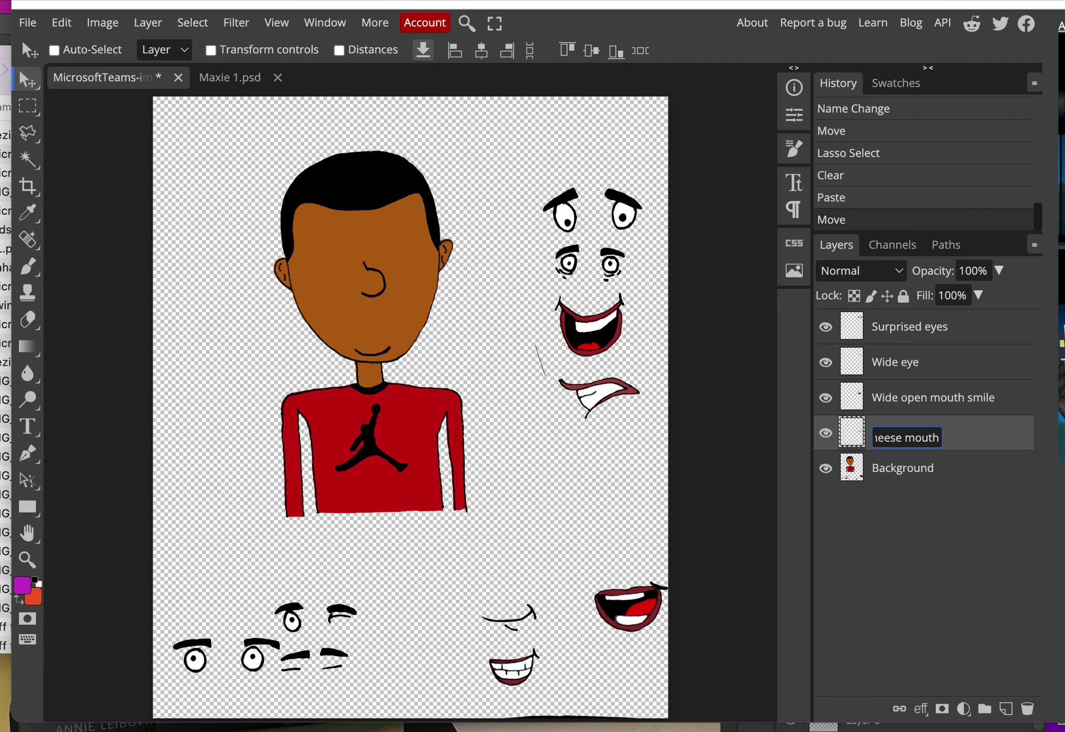
left_click(963, 482)
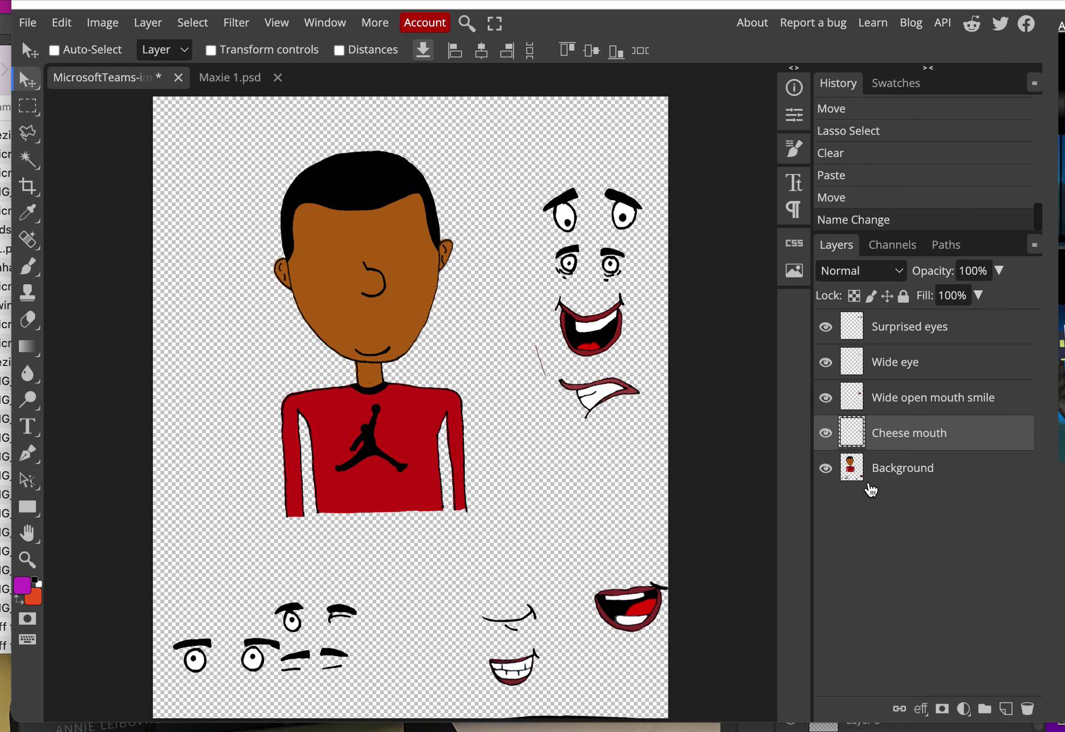
- Select the Background layer and save the document as a PSD named Face Animation.psd on the Desktop
left_click(873, 473)
left_click(28, 22)
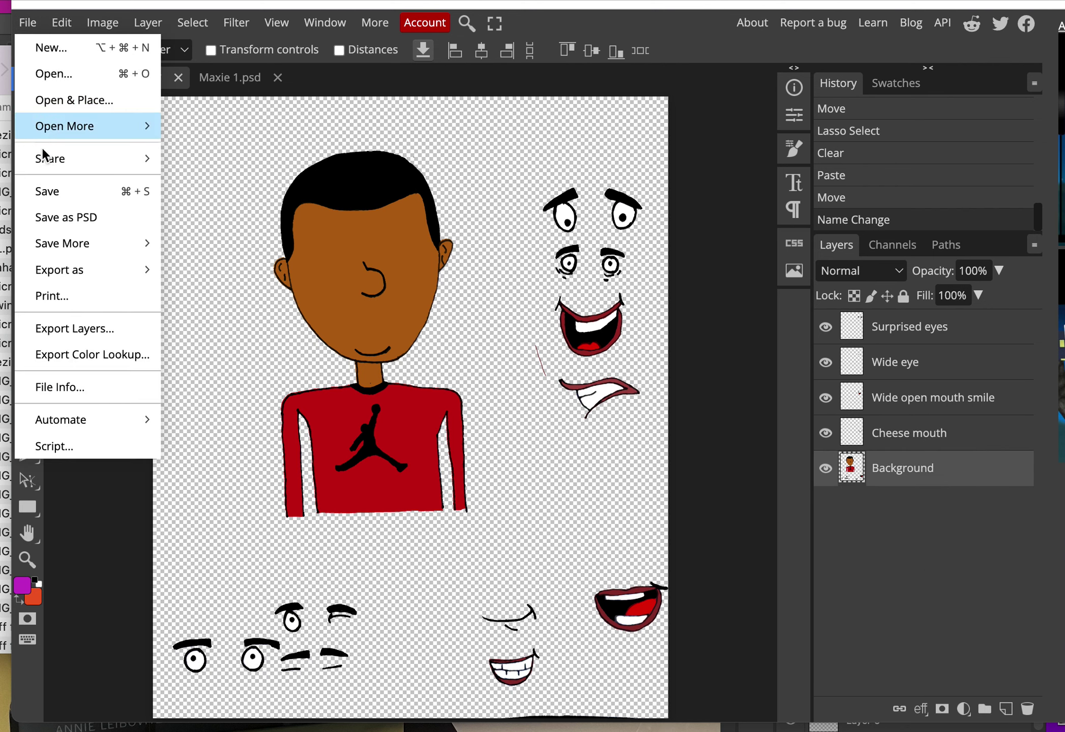
left_click(45, 217)
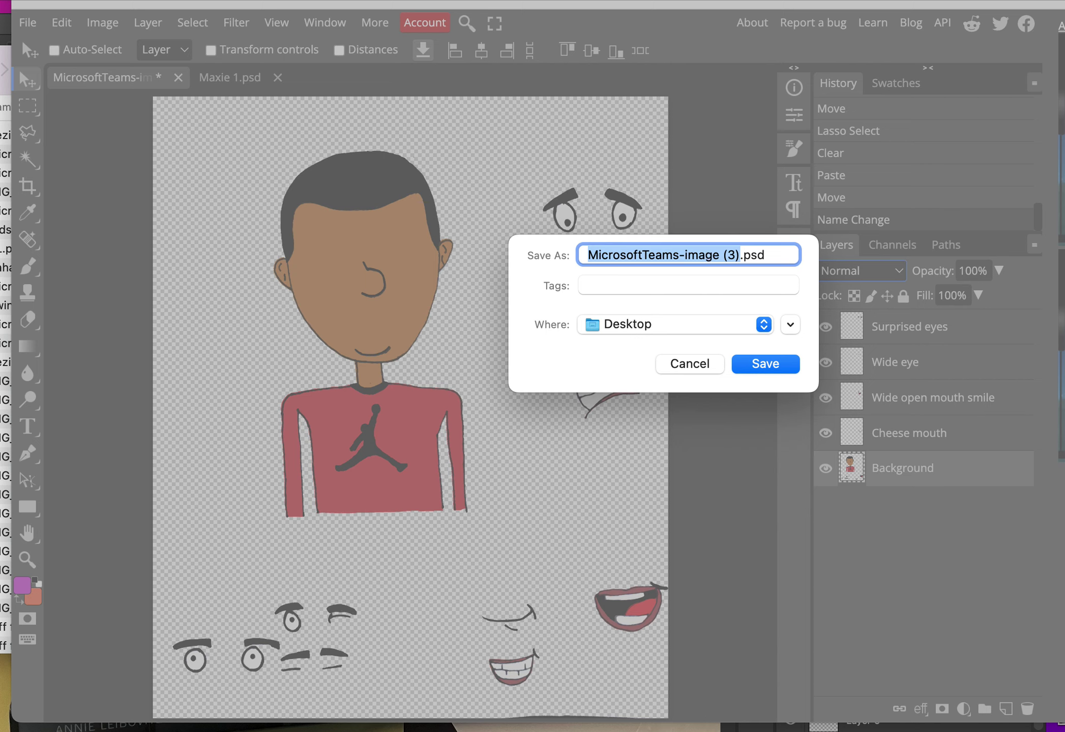
type("Face Animastion")
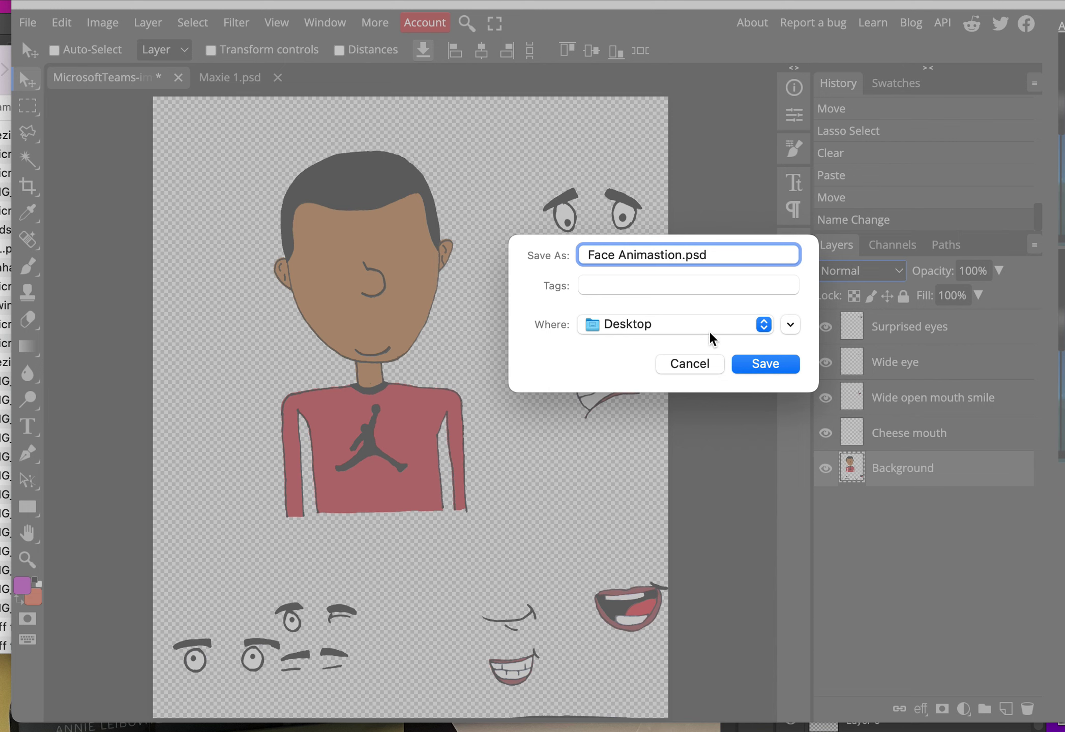
left_click(659, 254)
key("BackSpace")
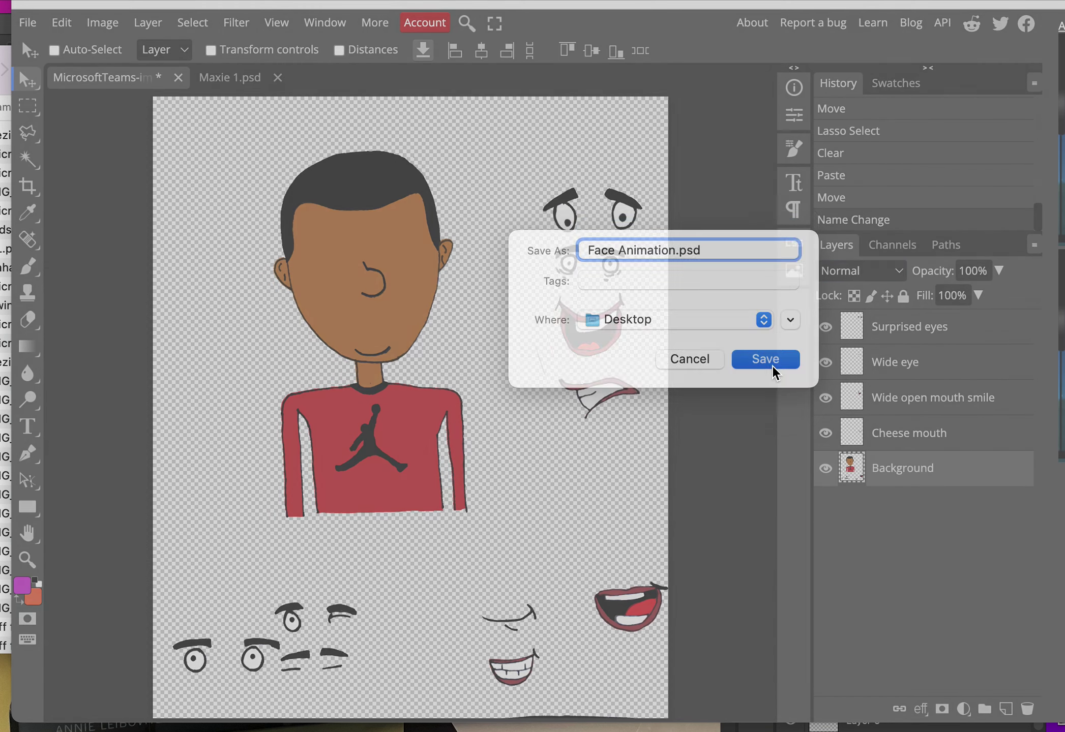
left_click(773, 369)
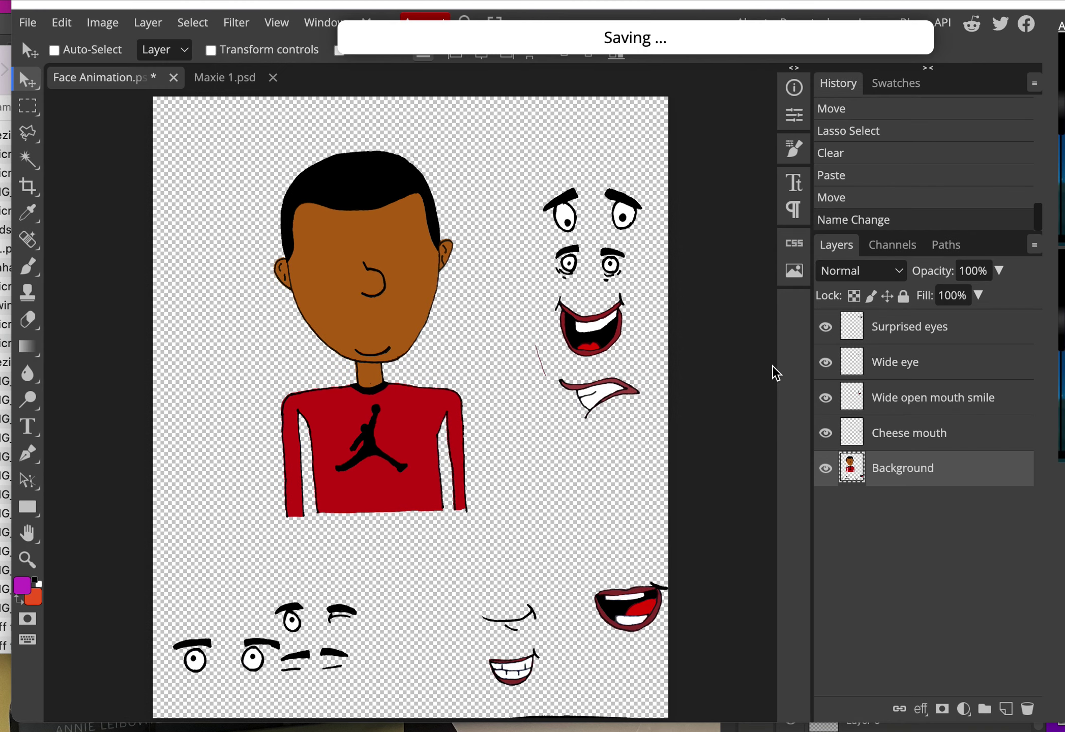